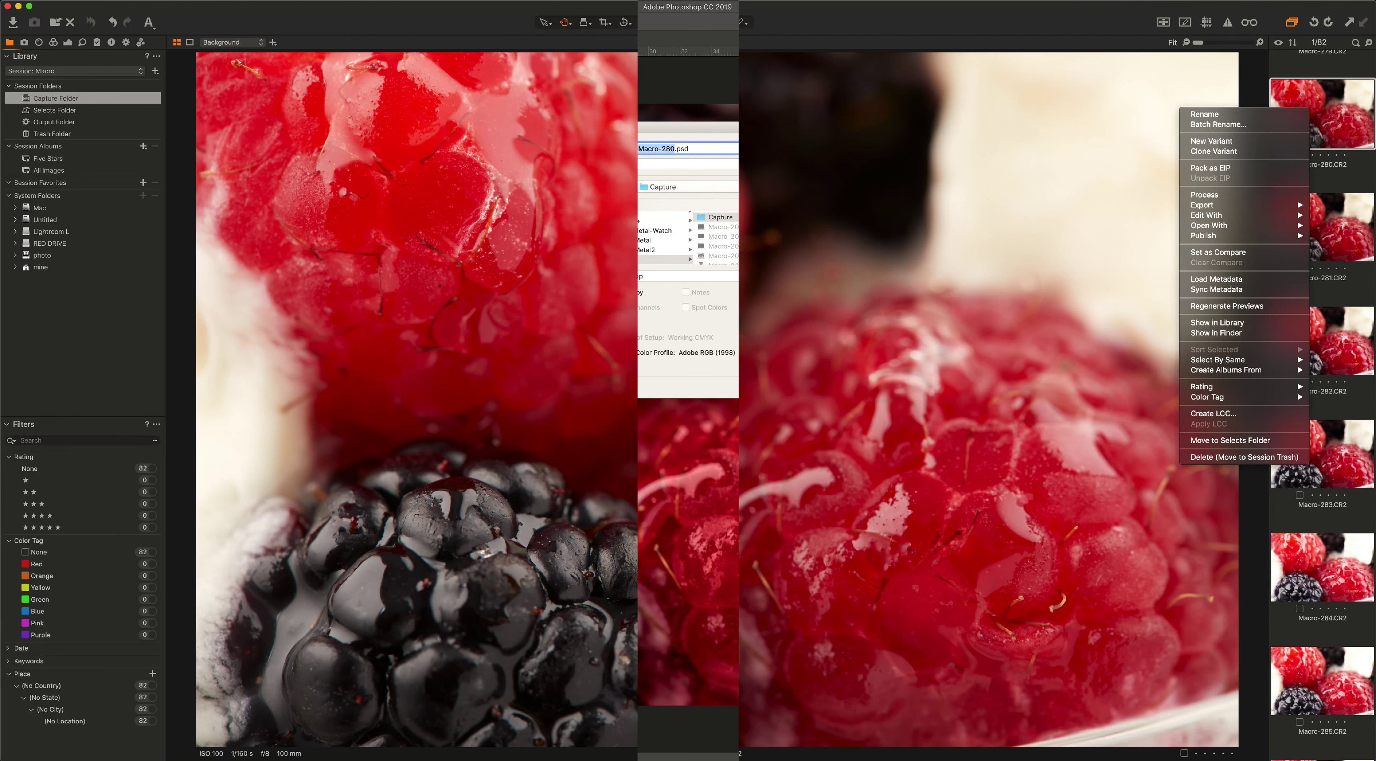
Step: Open Macro-280.CR2 in Adobe Photoshop CC 2019 and enable Remove Chromatic Aberration and Profile Corrections in Camera Raw
mouse_move(1238, 225)
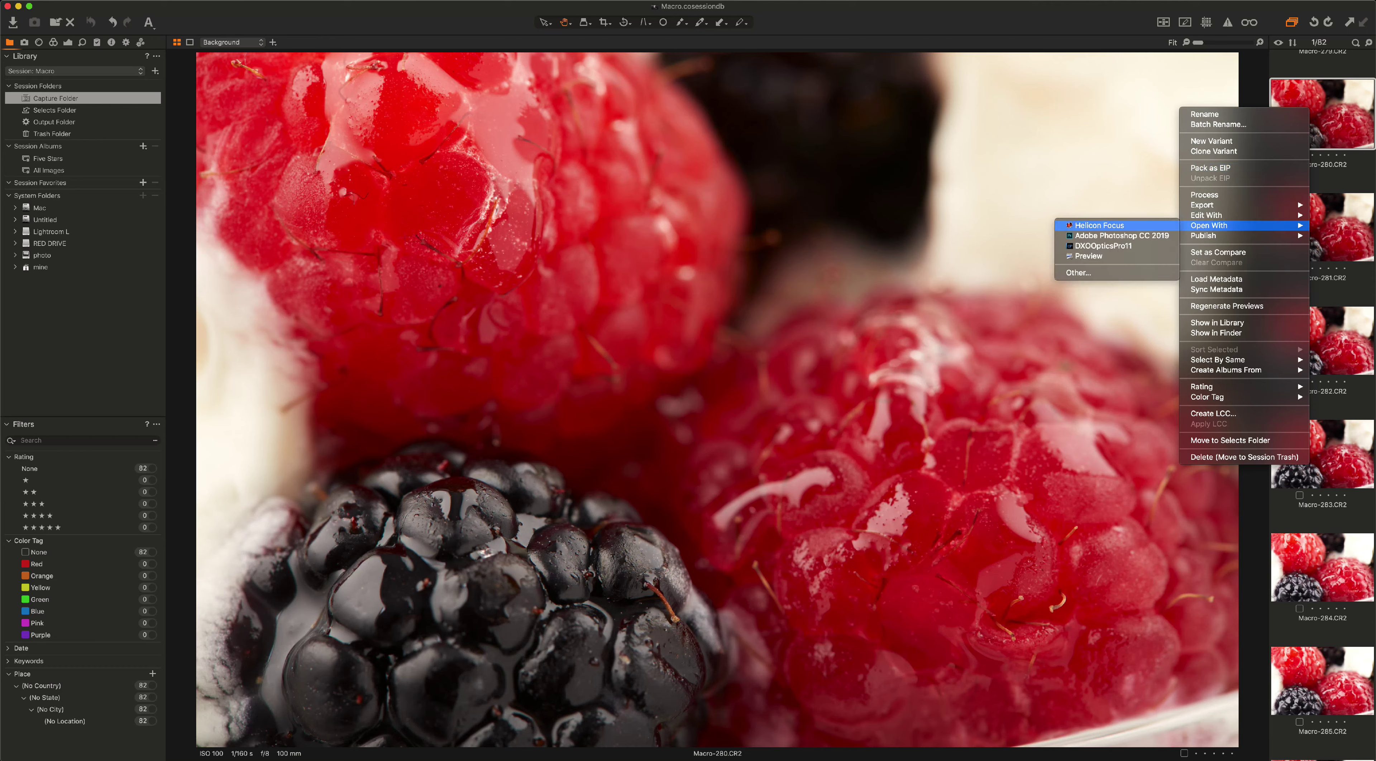
left_click(1121, 236)
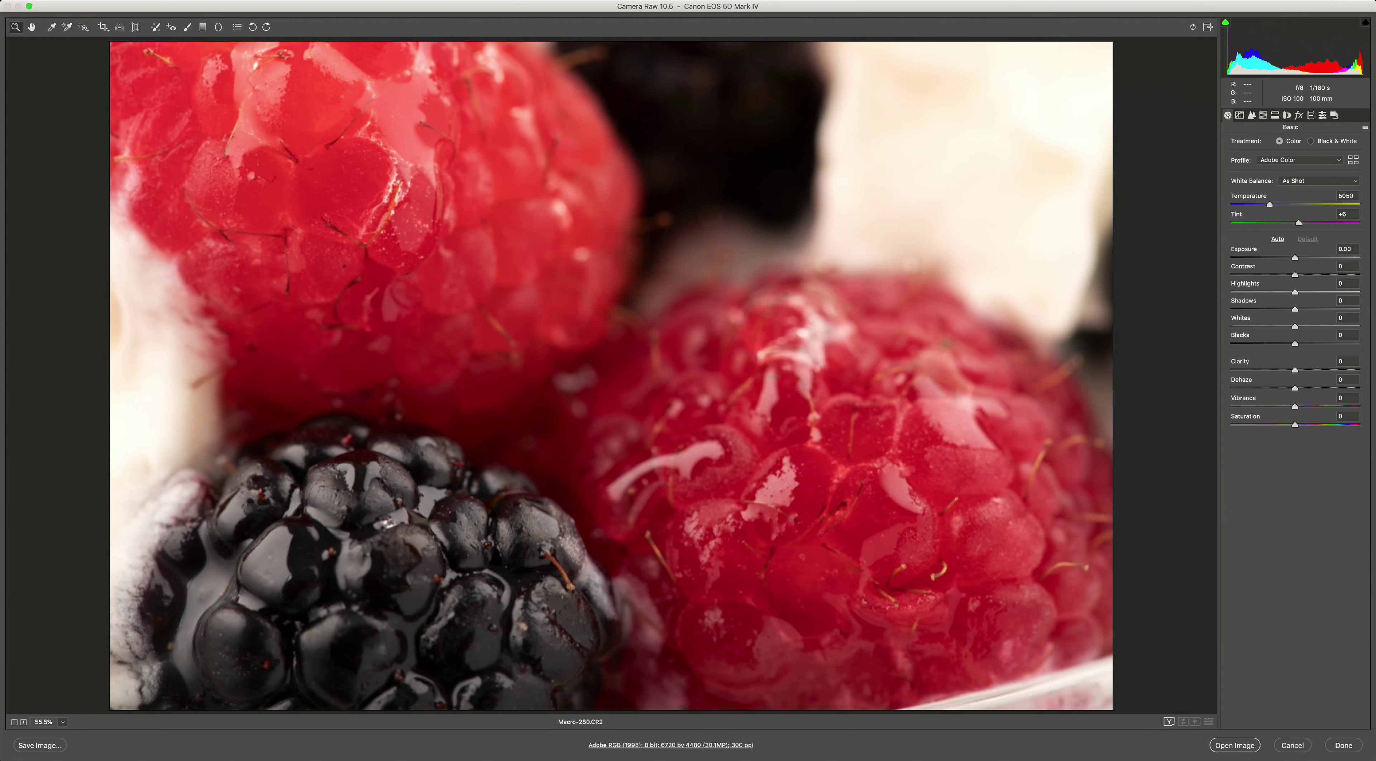
left_click(1287, 115)
left_click(1251, 163)
left_click(1250, 174)
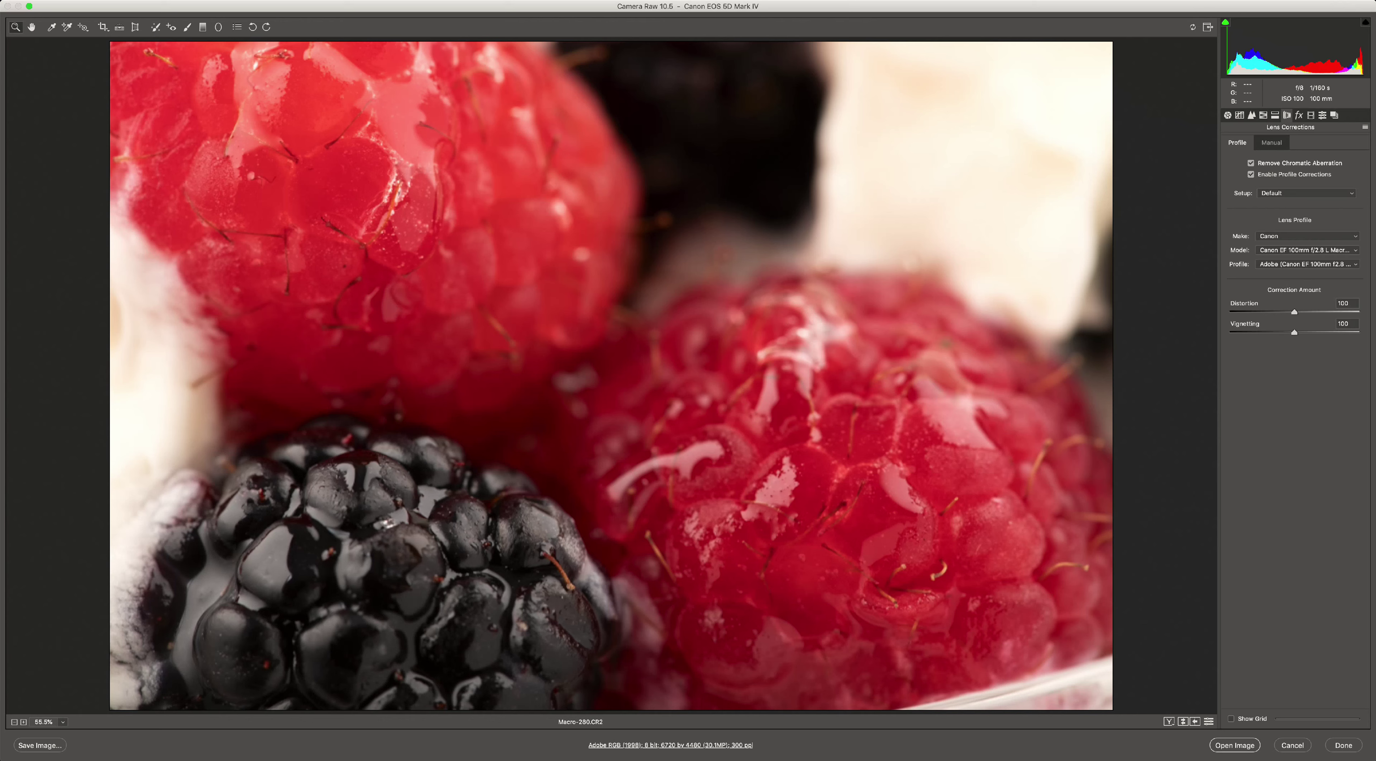
Step: Apply Auto tone, reset Exposure, and set Highlights -27, Shadows +48, Whites +17, Blacks -21, Dehaze +8 and Clarity +10
key("super+alt+1")
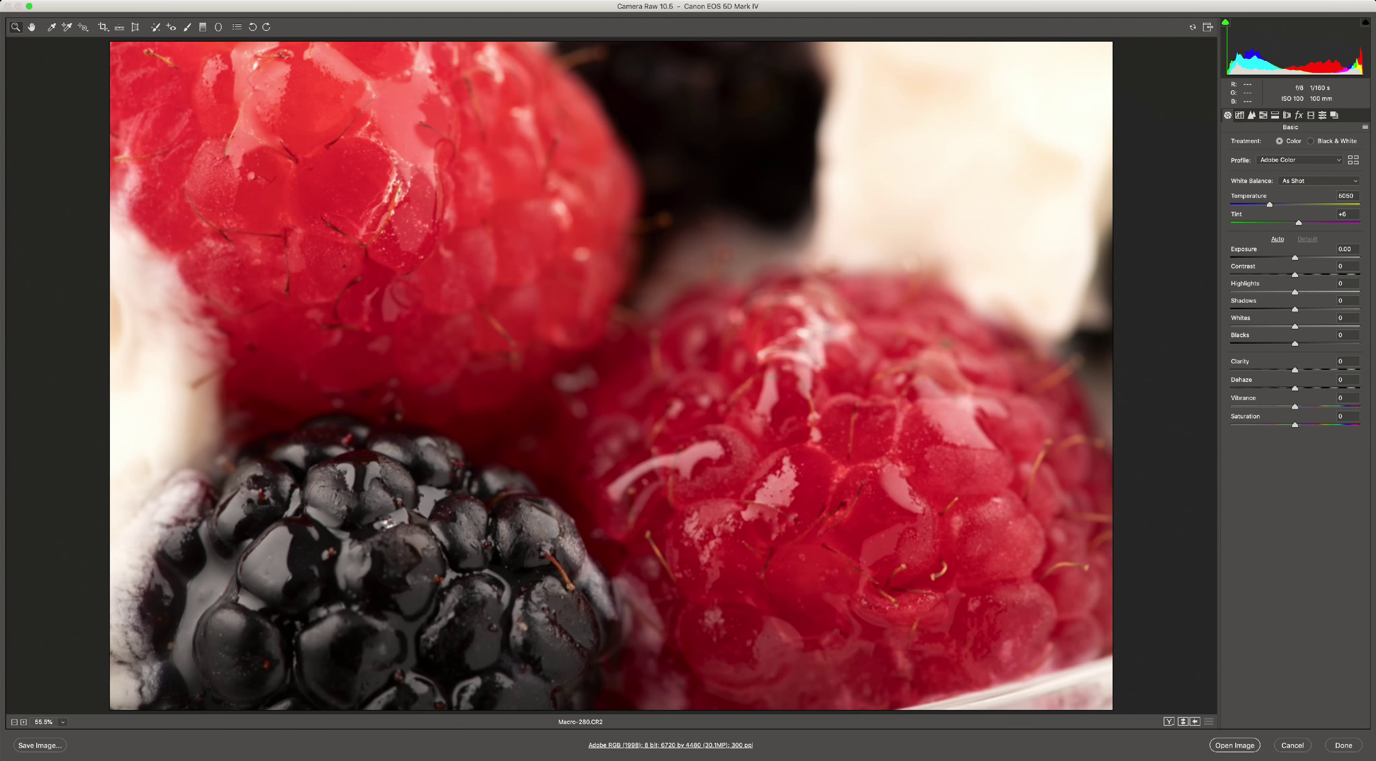
key("super+u")
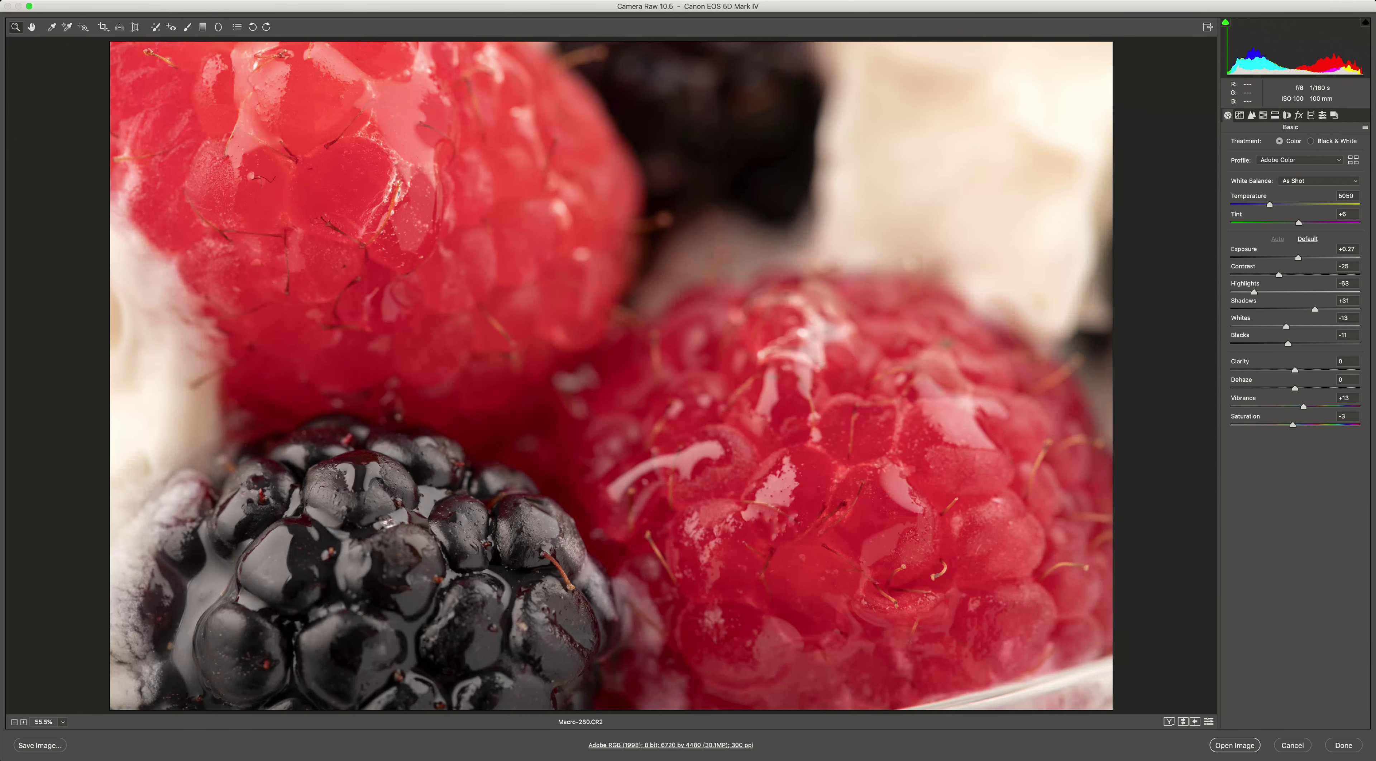
double_click(1298, 258)
left_click_drag(1255, 292, 1278, 292)
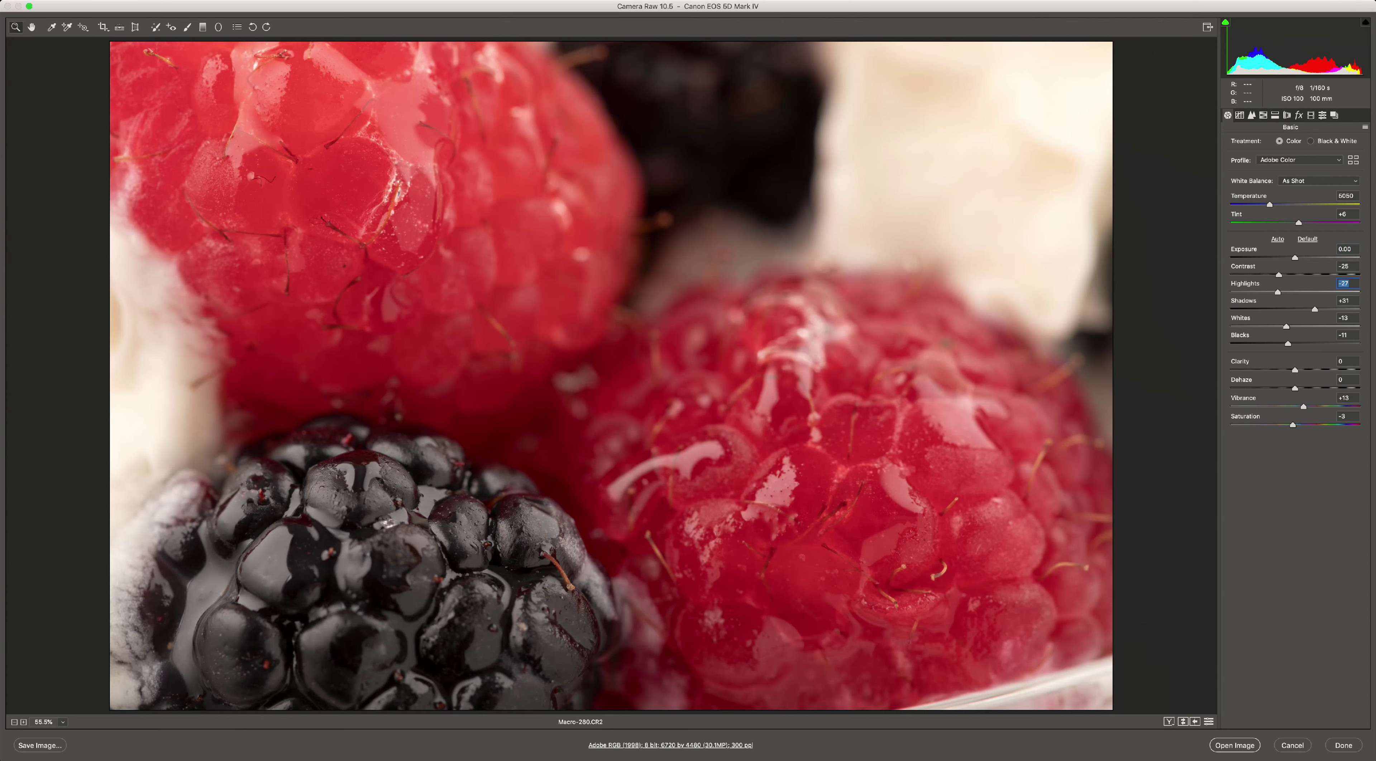
left_click_drag(1287, 327, 1325, 310)
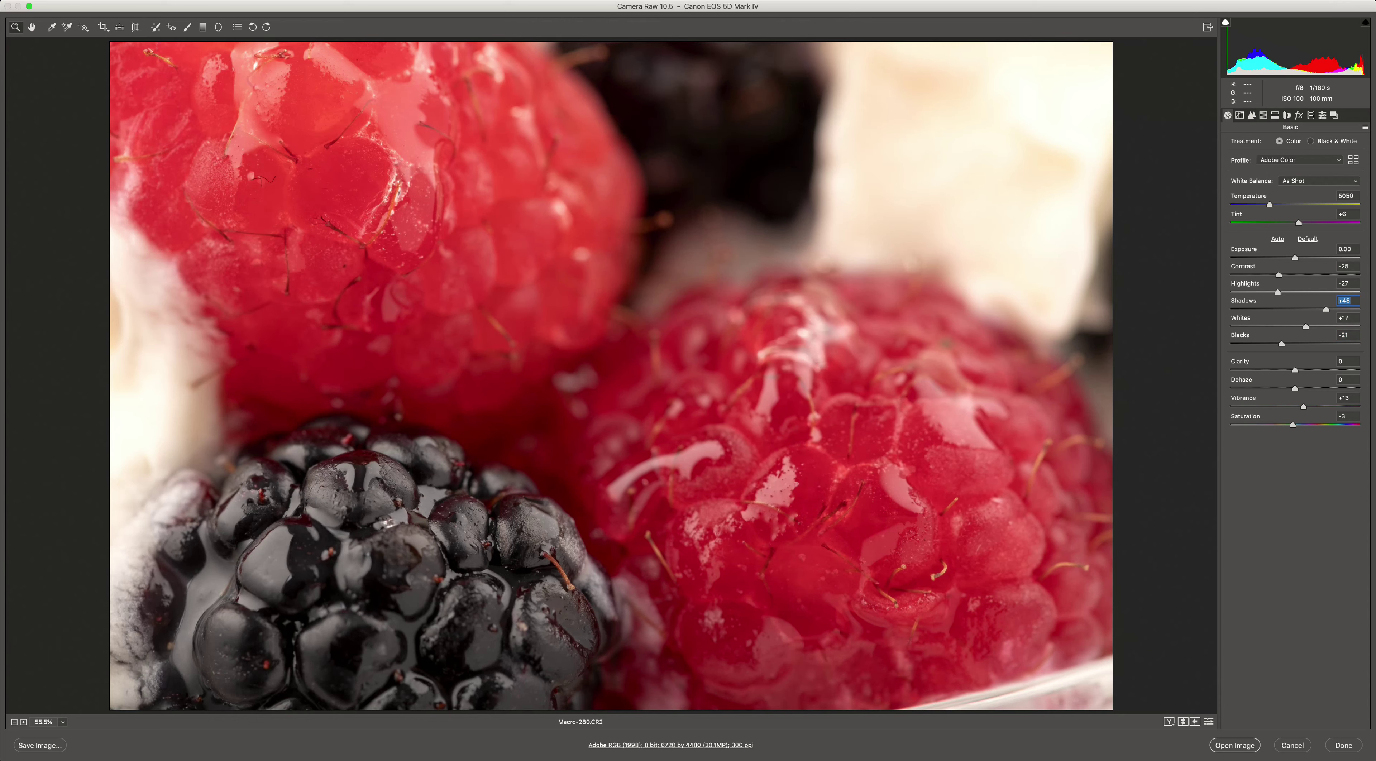
left_click_drag(1295, 388, 1299, 389)
left_click_drag(1295, 370, 1301, 370)
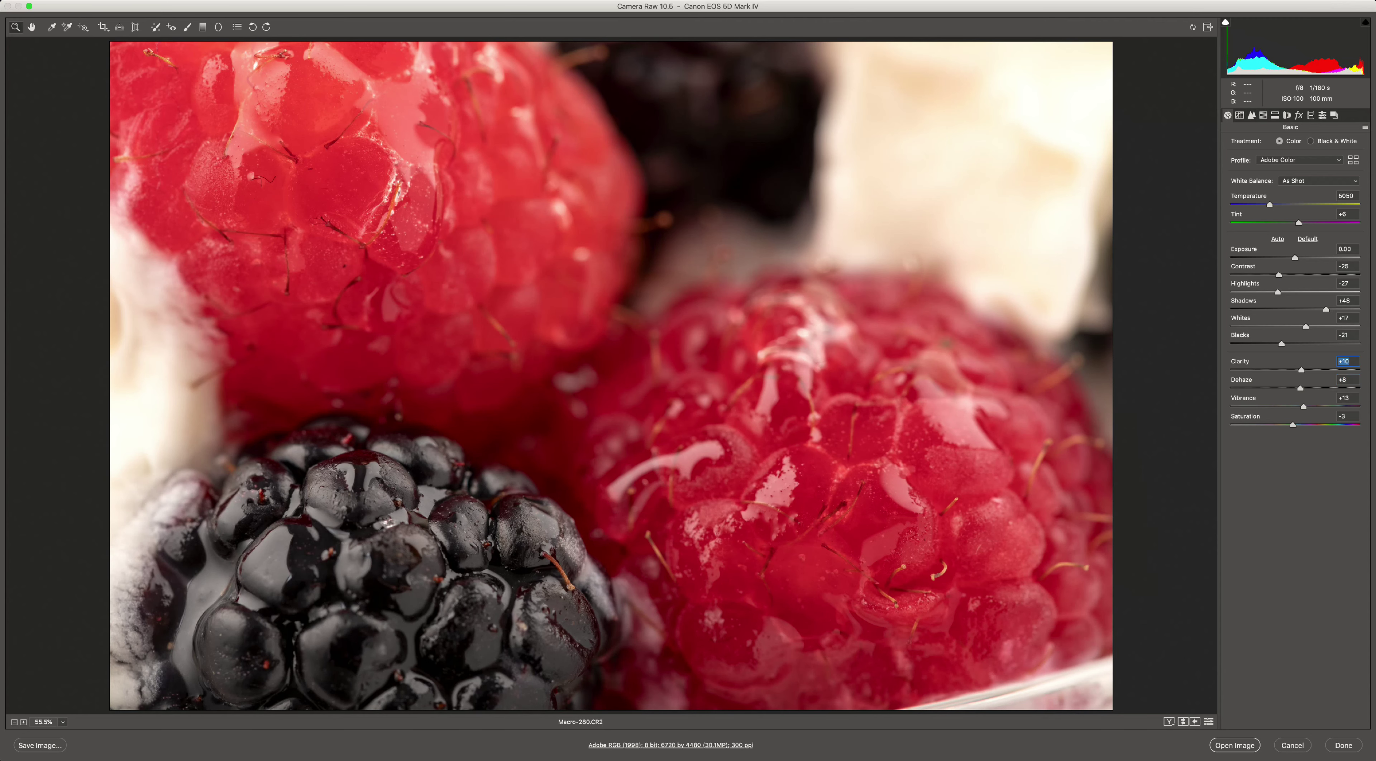
Step: Raise the HSL saturation of the Reds, Magentas and Purples slightly
left_click(1263, 116)
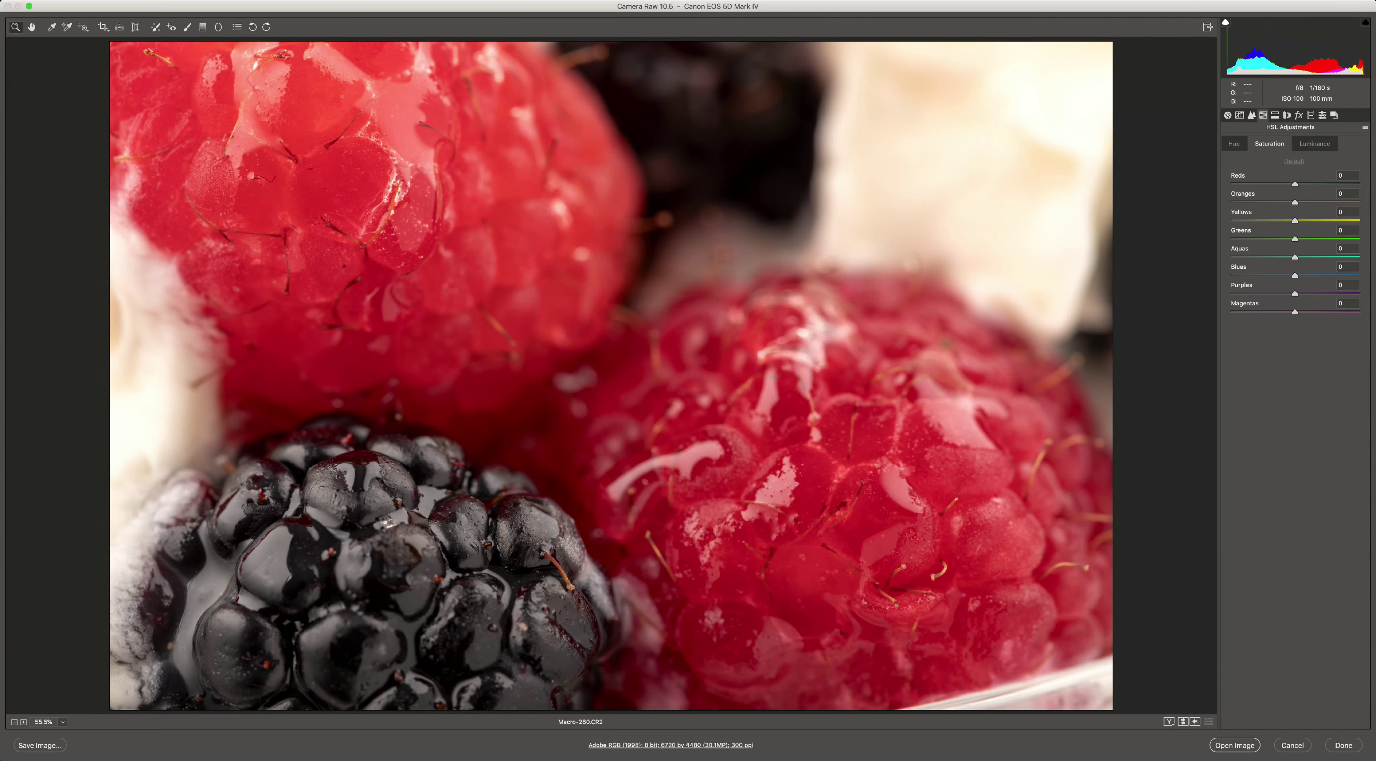
left_click_drag(1299, 184, 1302, 184)
left_click_drag(1304, 312, 1304, 312)
left_click_drag(1294, 294, 1303, 293)
Step: Lower the HSL luminance to Reds -19, Magentas -17 and Purples -13, and open the developed image in Photoshop
left_click(1314, 144)
left_click_drag(1294, 184, 1282, 184)
left_click_drag(1294, 312, 1286, 294)
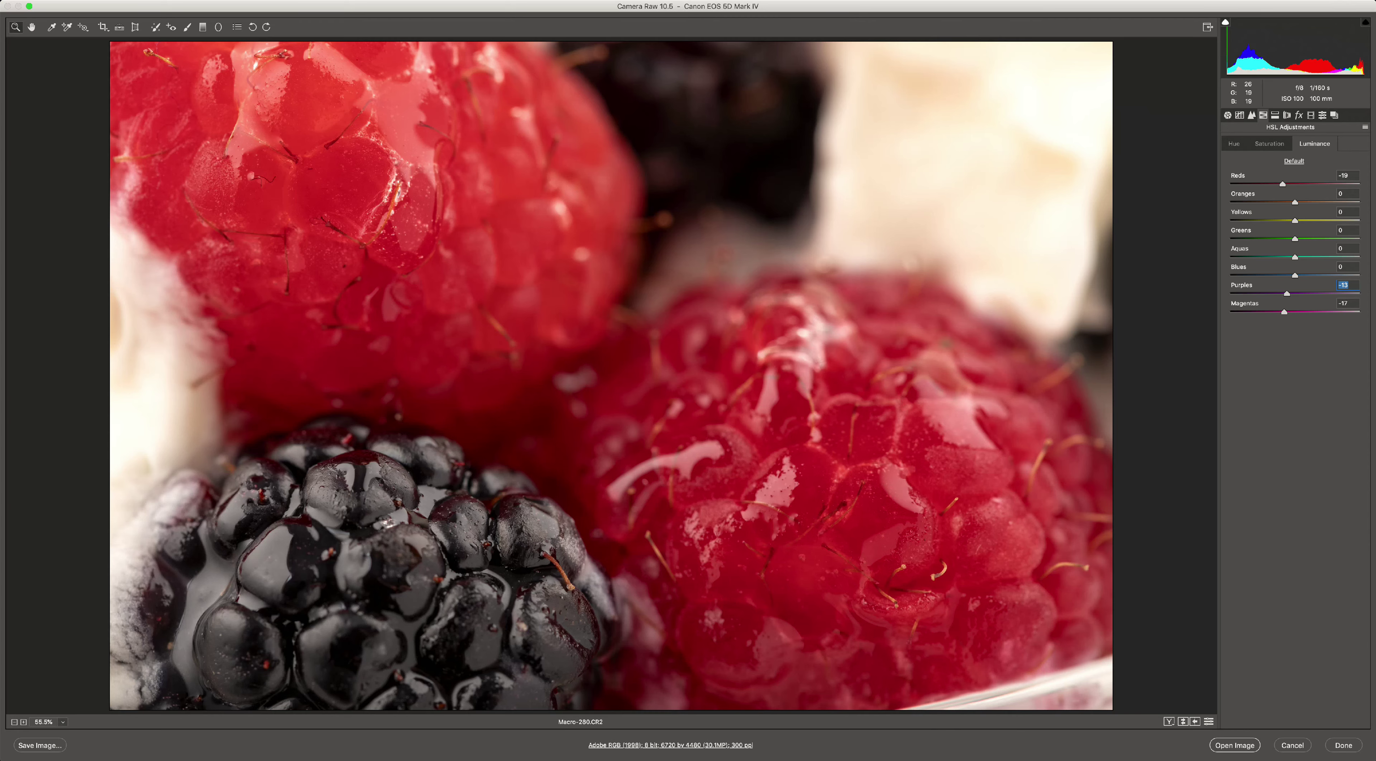
key("Return")
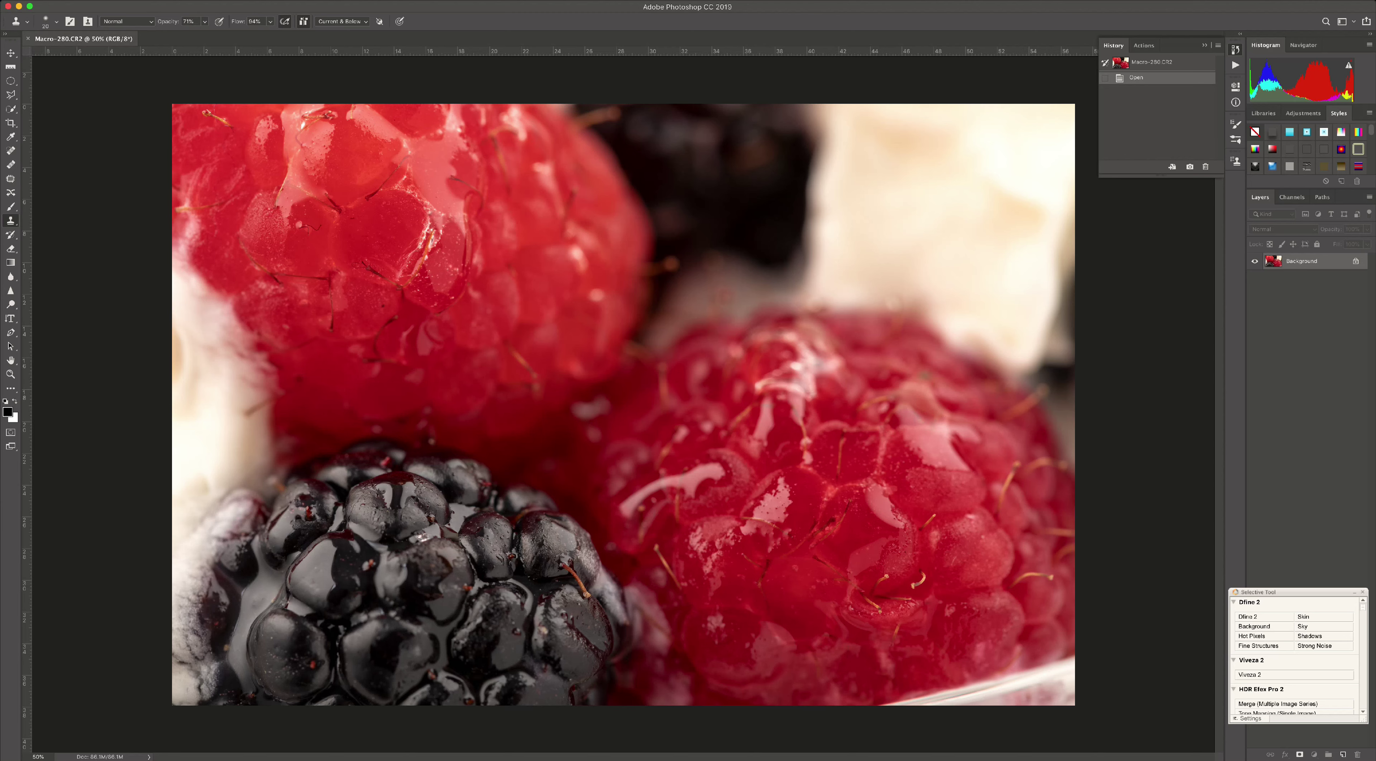
Step: Duplicate the Background layer, name the copy "Working Layer", and hide the original Background
key("super+j")
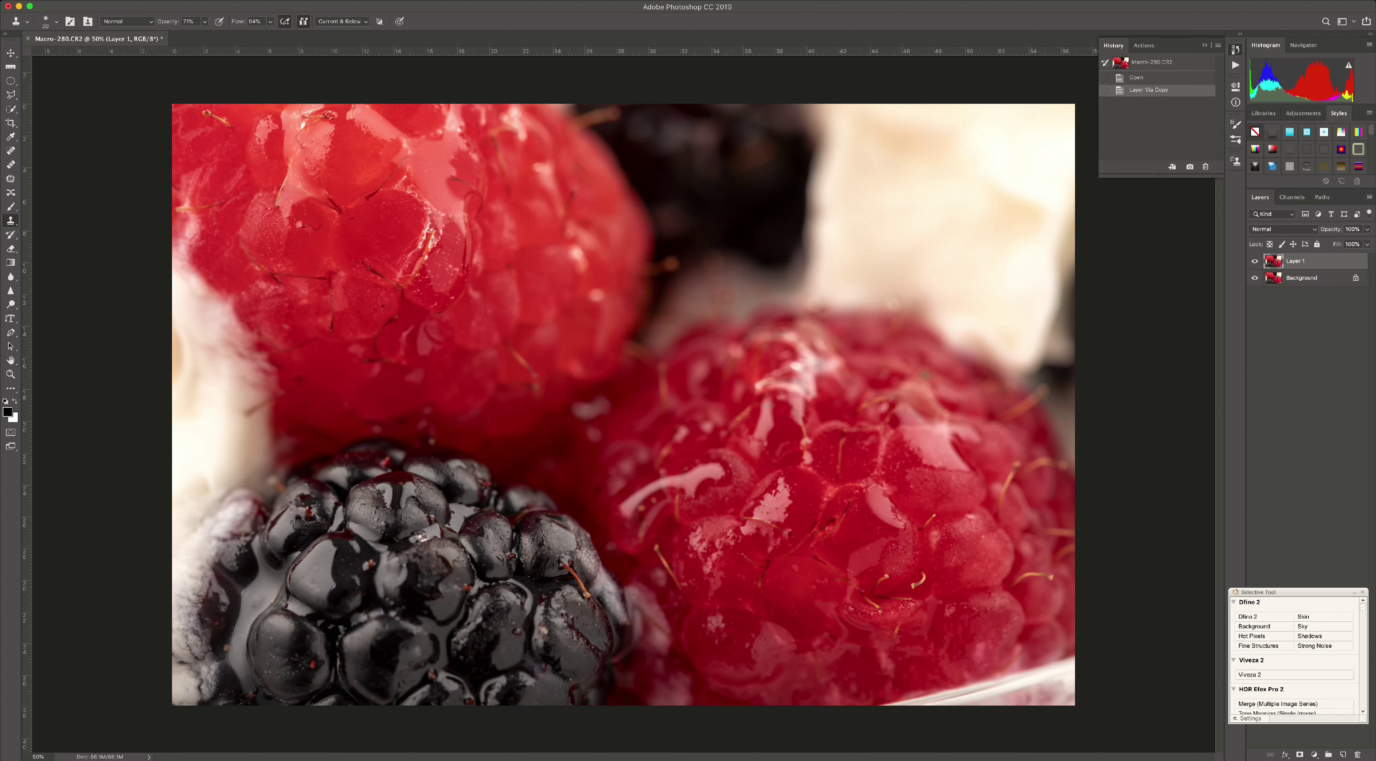
double_click(1295, 261)
type("Working Layer")
key("Return")
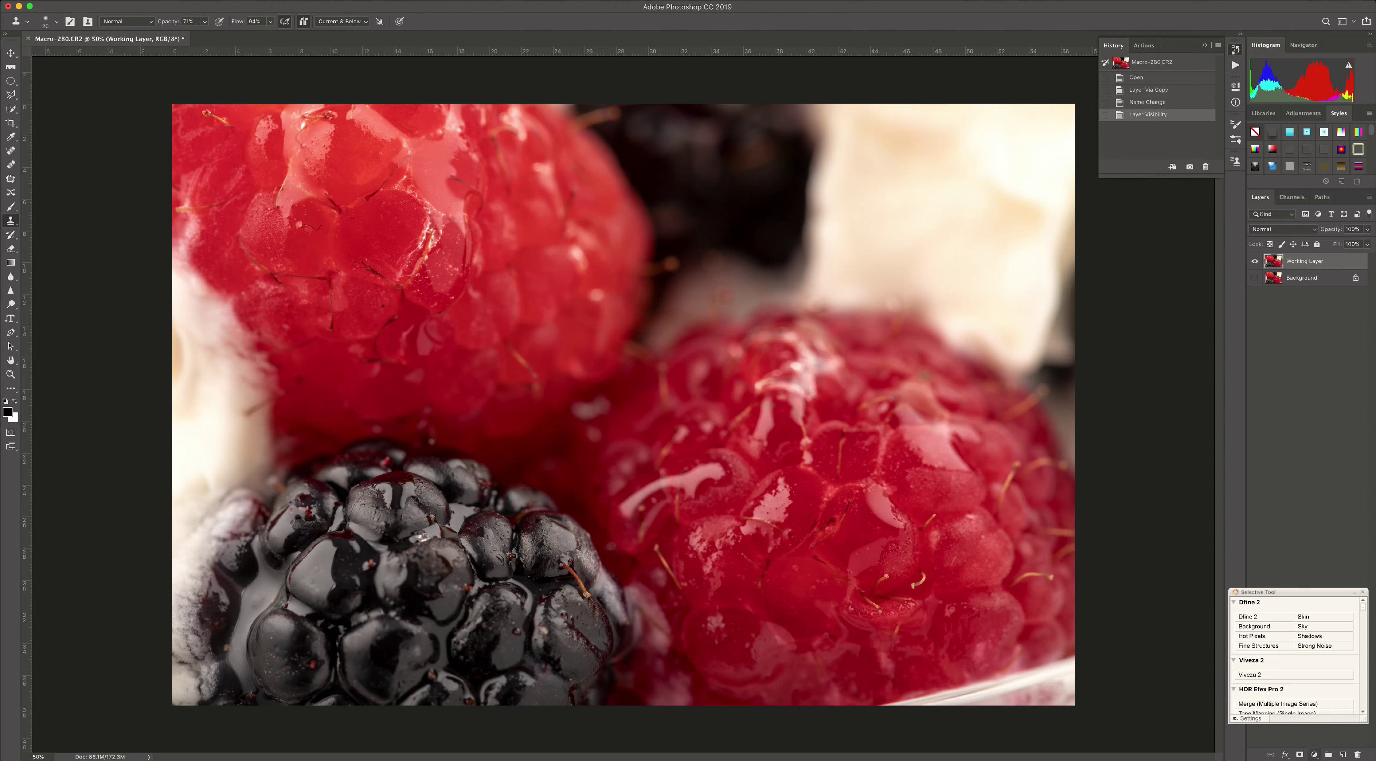
left_click(1313, 754)
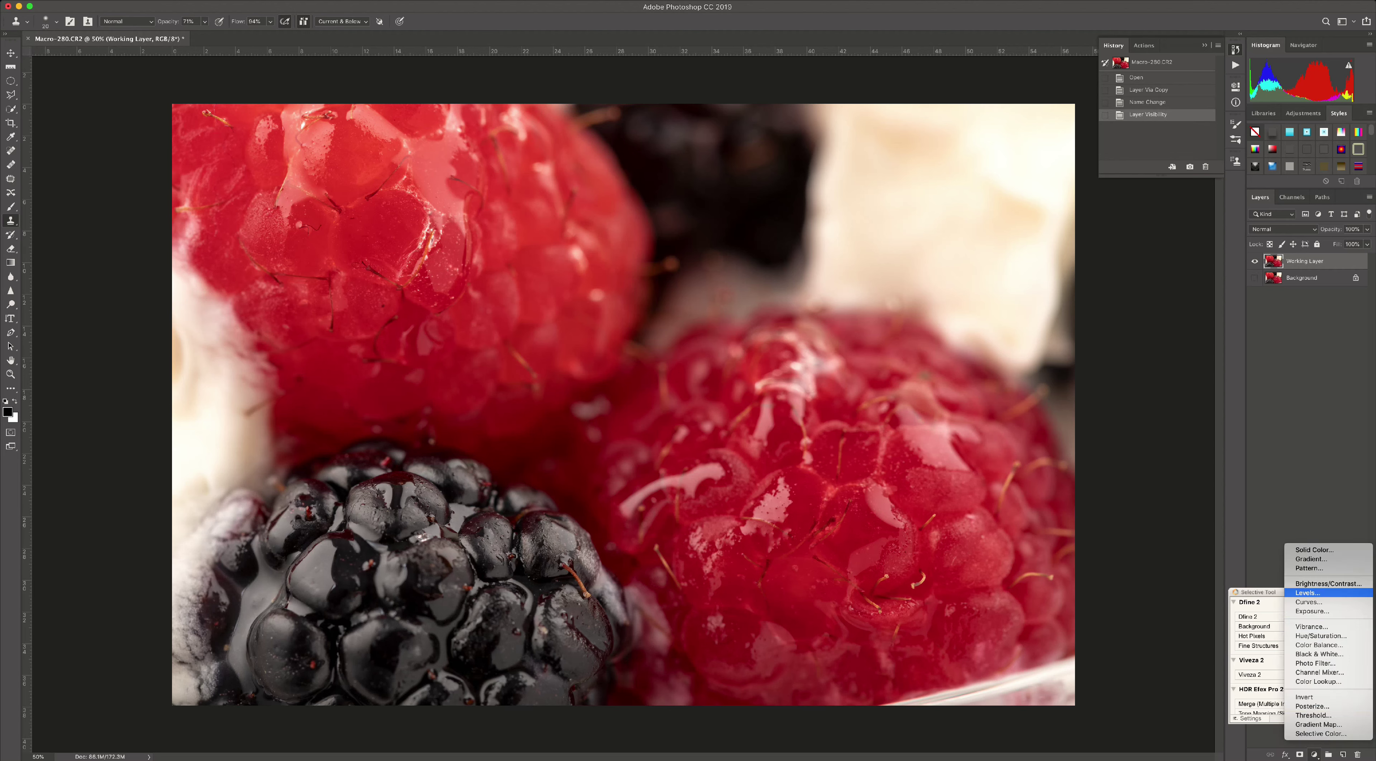
left_click(1307, 593)
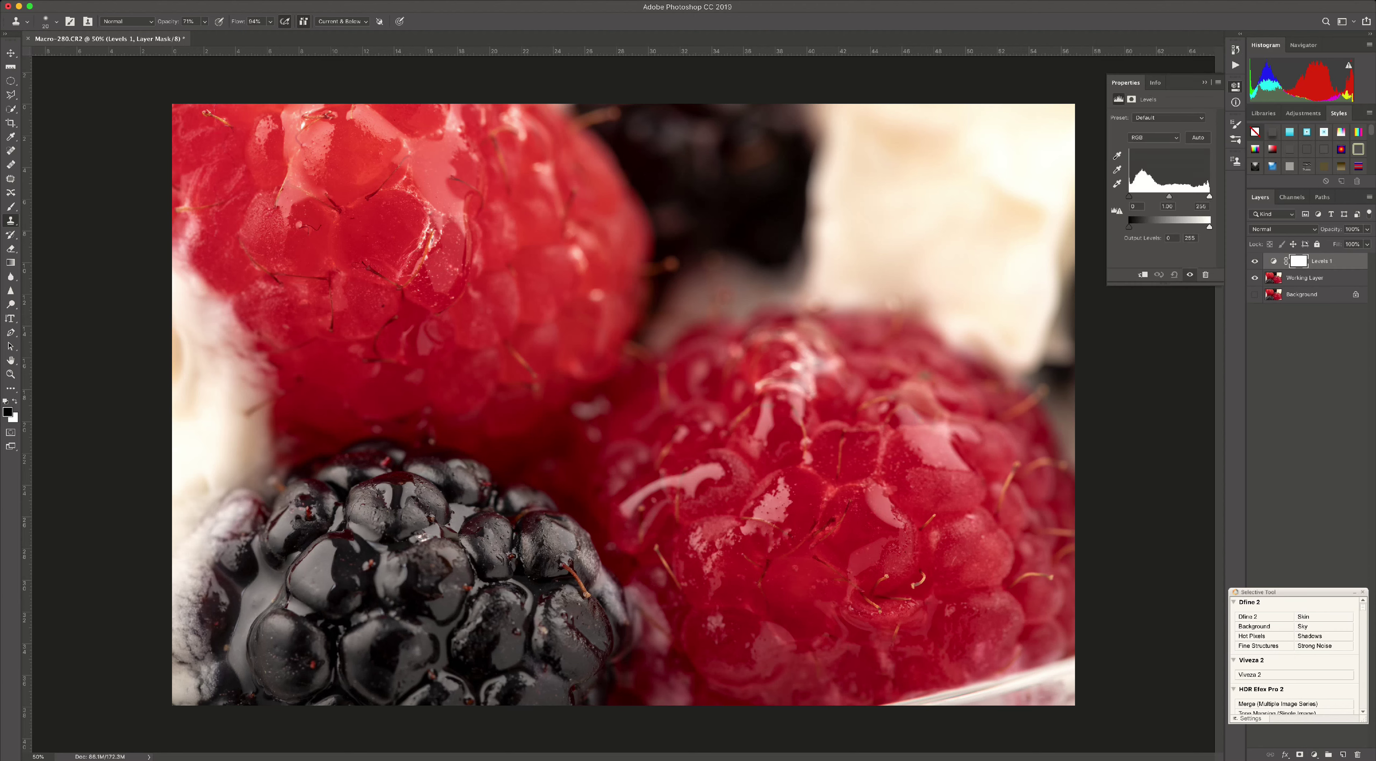
left_click(1205, 274)
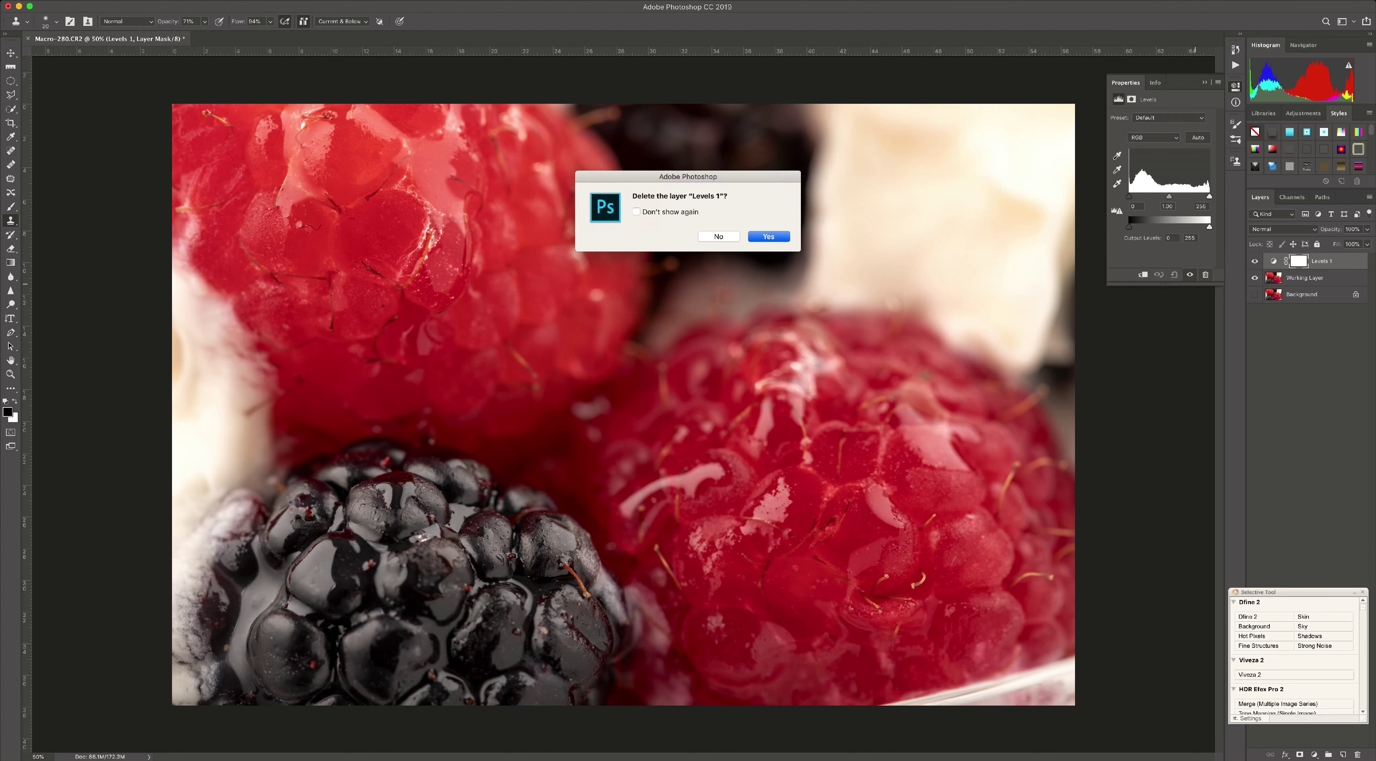
key("Return")
key("y")
Step: Add a Curves adjustment layer above the Working Layer that brightens the midtones, with the curve's middle point raised to an output of about 147
left_click(1314, 754)
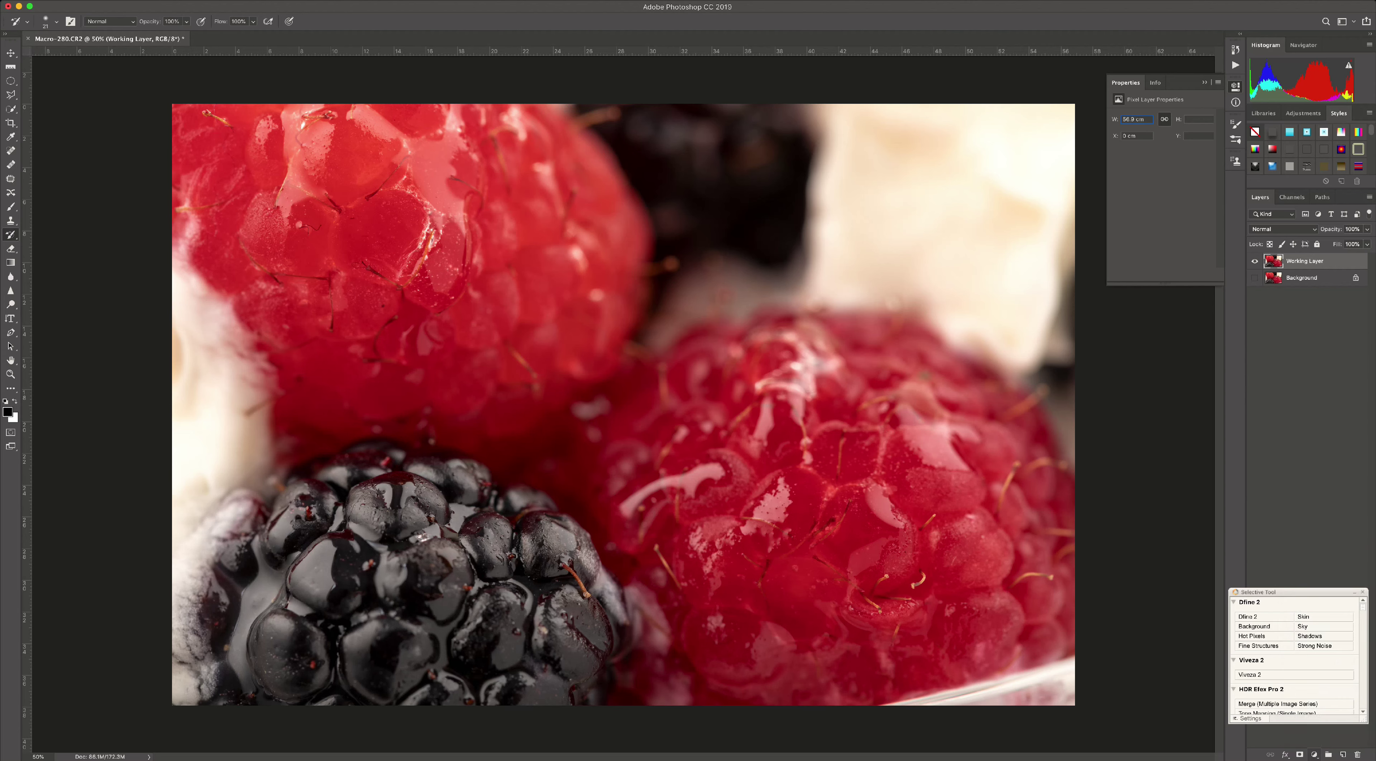
left_click(1313, 754)
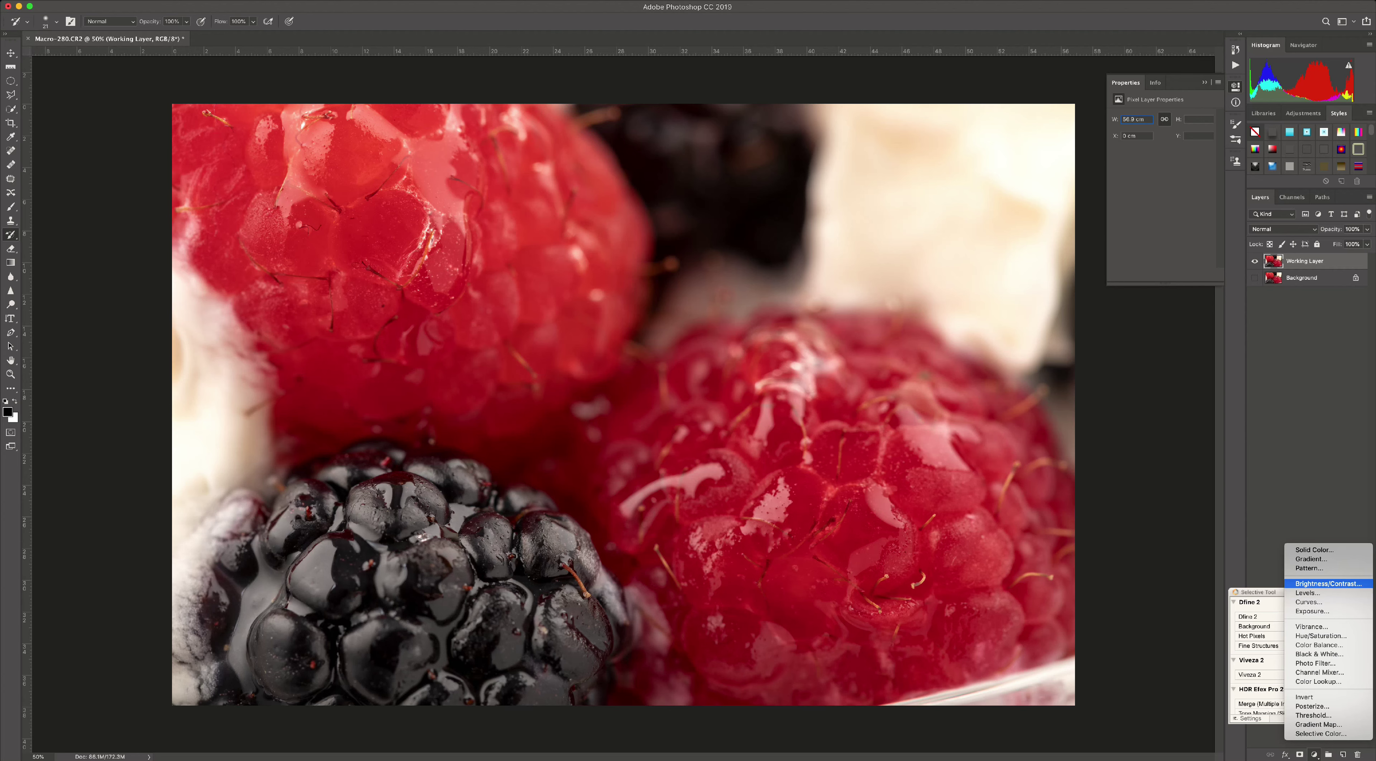
left_click(1310, 602)
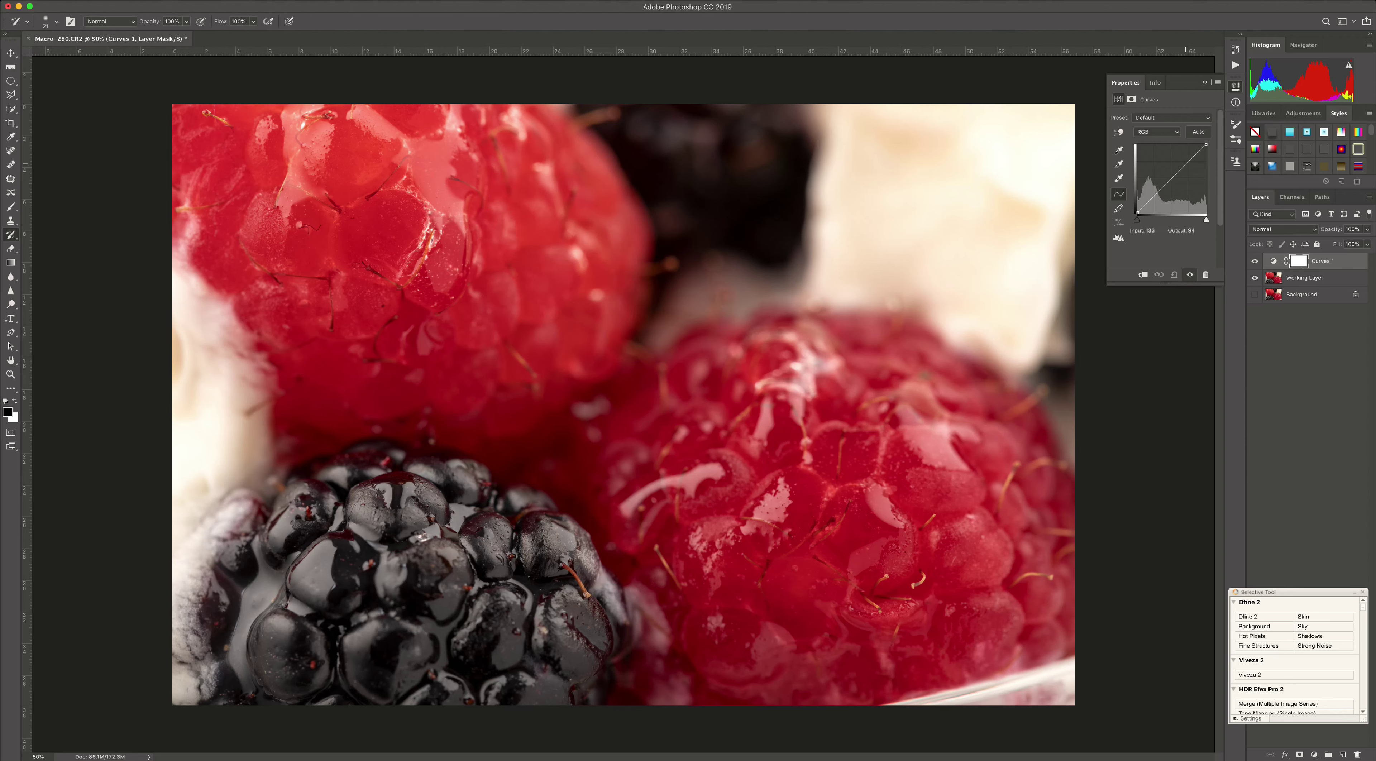
left_click_drag(1169, 178, 1166, 174)
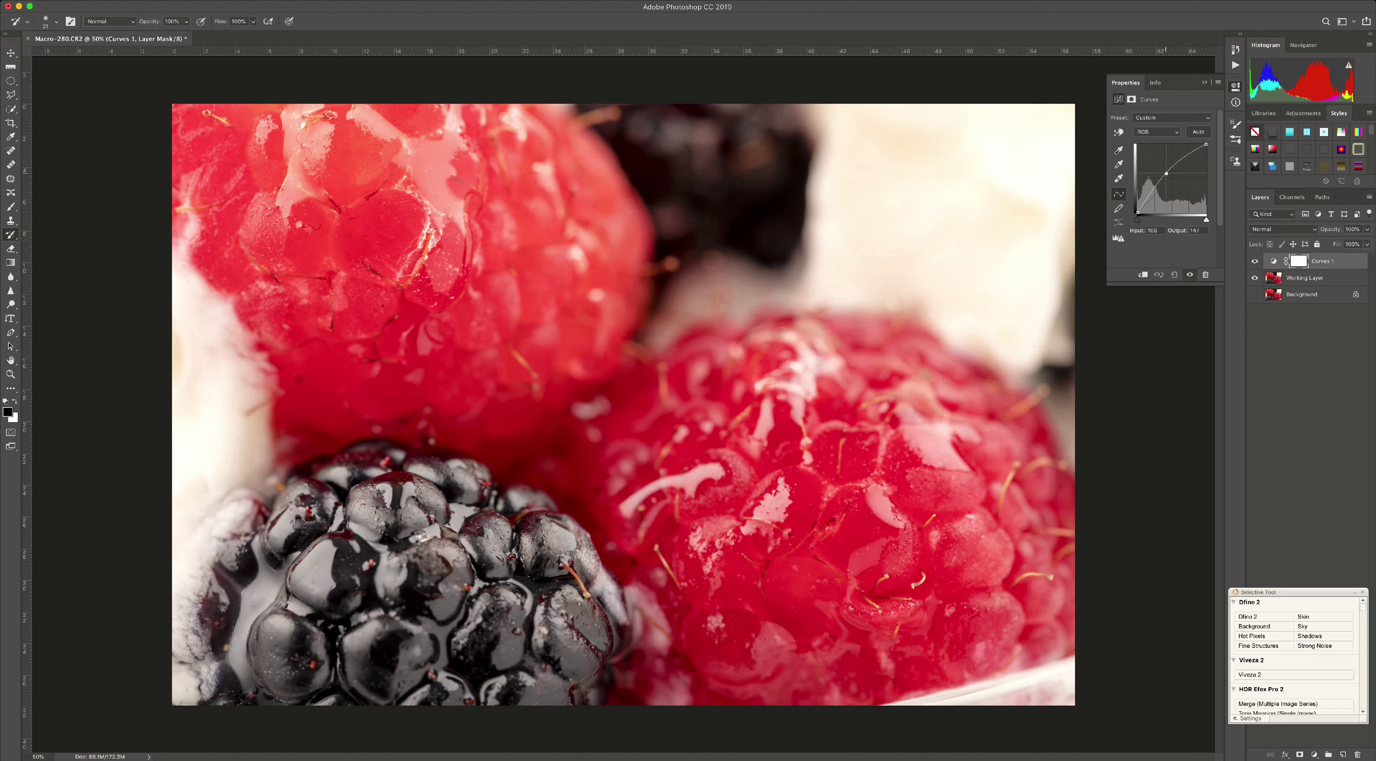
left_click(1204, 83)
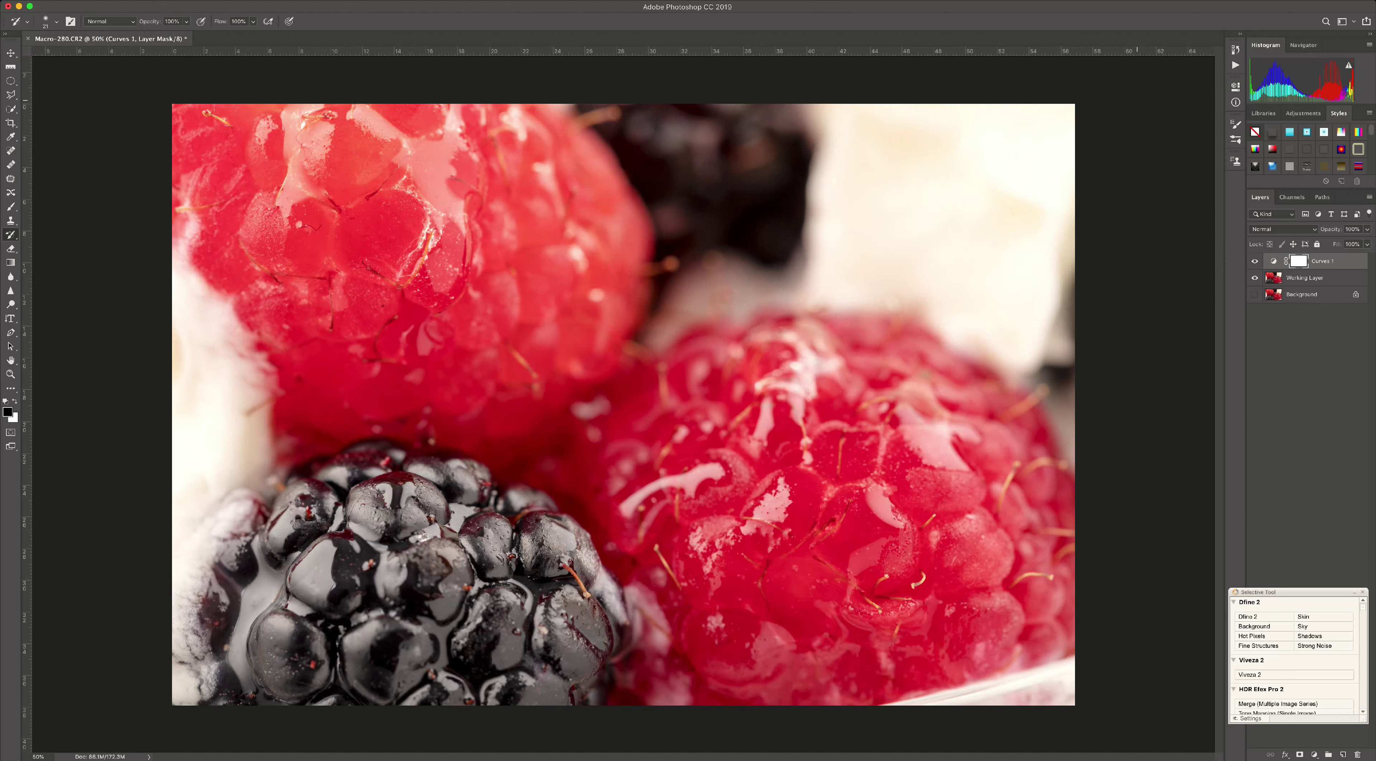
Step: Add a second Curves adjustment layer that darkens the midtones, with the curve's middle point lowered to an output of about 102
left_click(1314, 754)
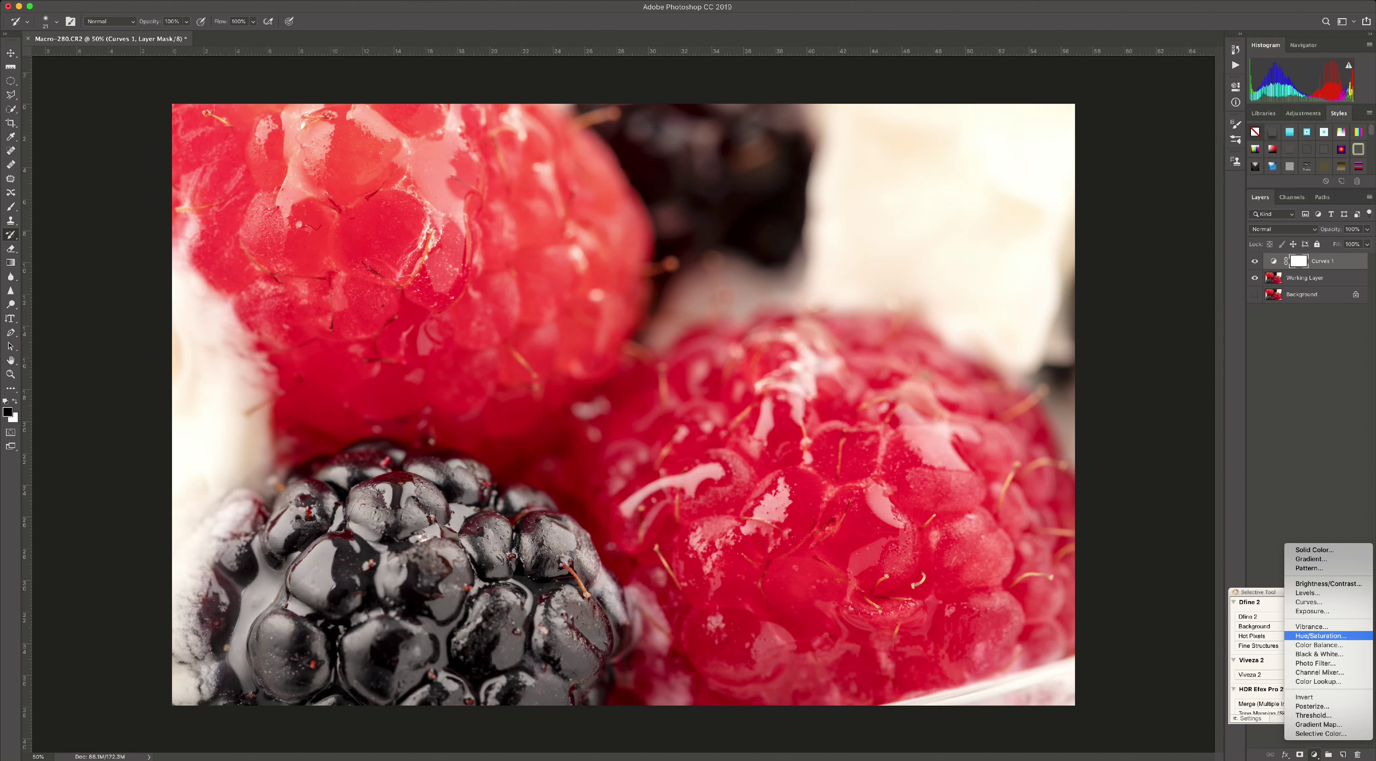
left_click(1308, 602)
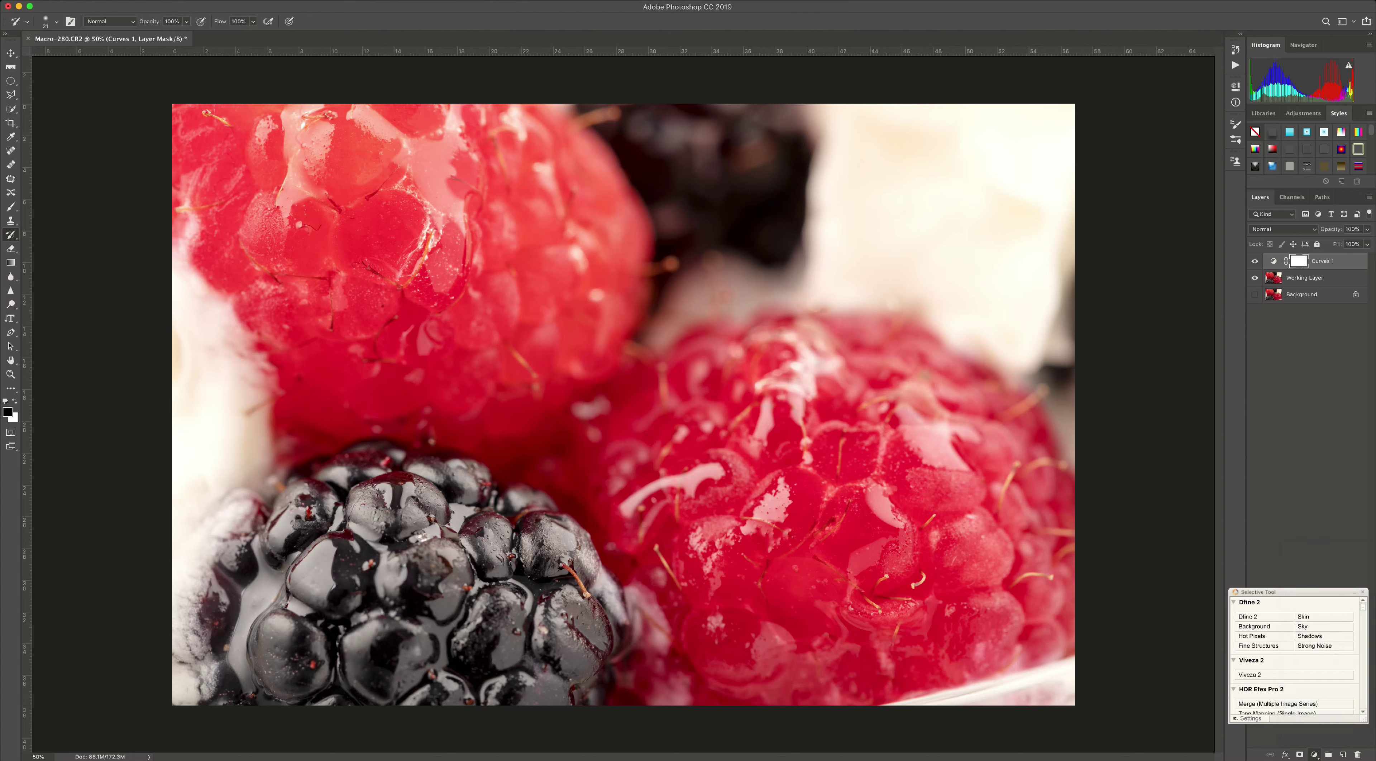
left_click_drag(1167, 181, 1178, 186)
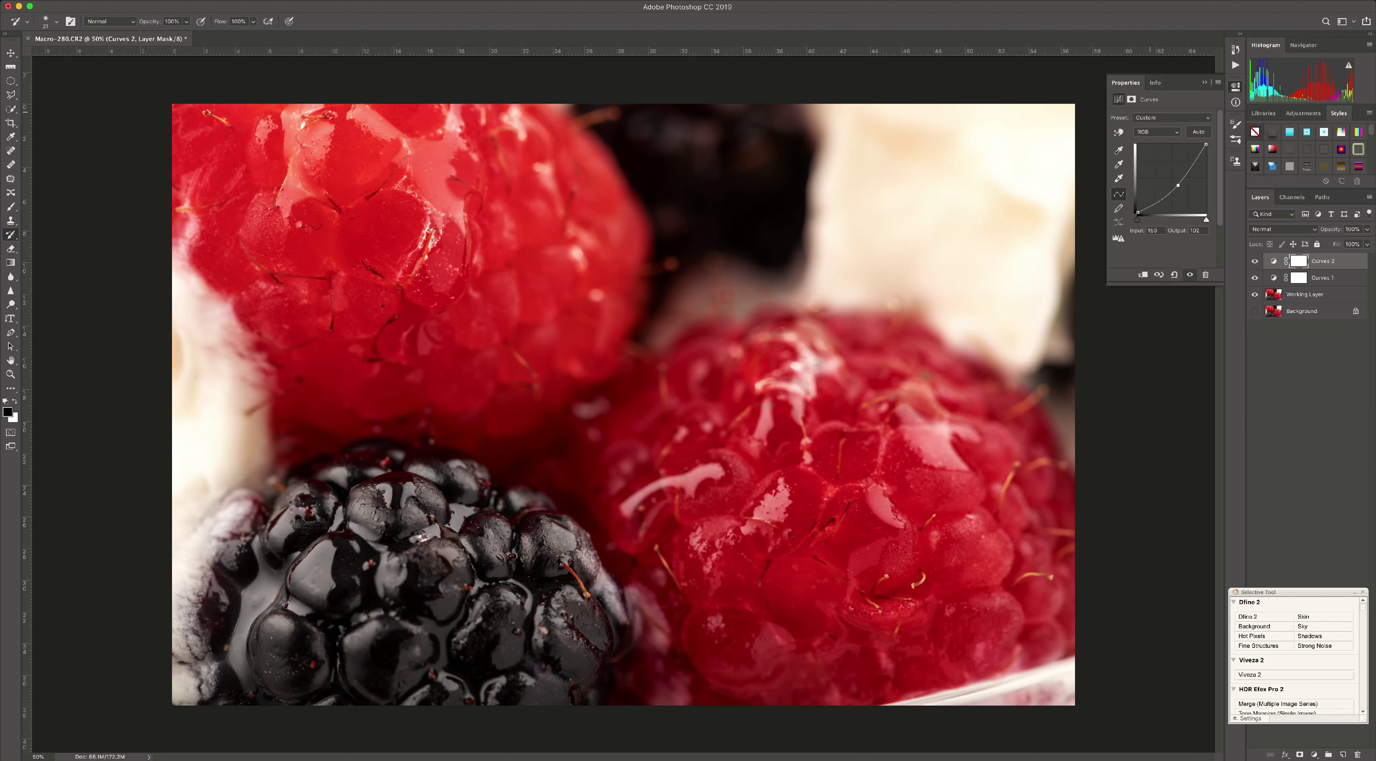
left_click(1129, 84)
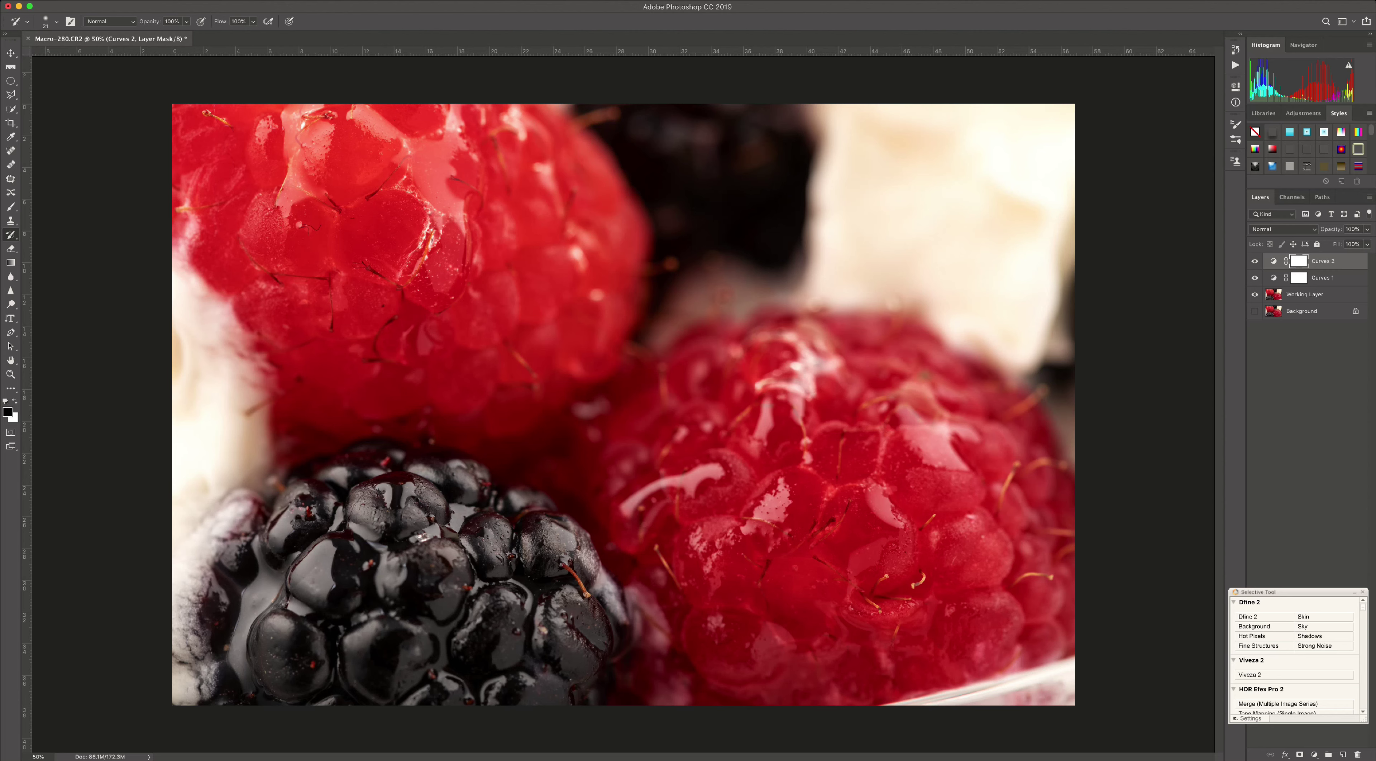
Step: Rename the darkening curves layer "Dark/Lowlights" and the brightening curves layer "Whites/Highlights"
double_click(1323, 262)
type("D")
type("ark/Lowlights")
key("Return")
double_click(1323, 278)
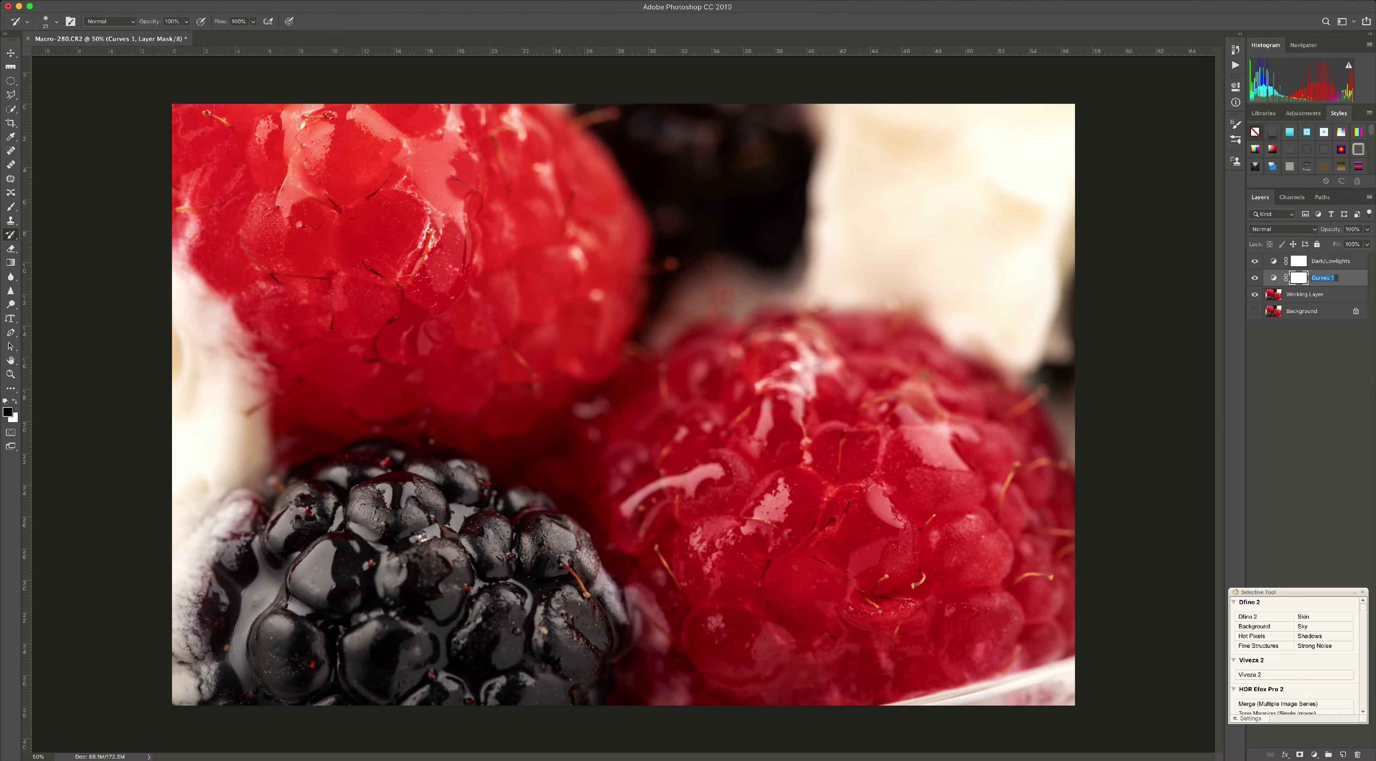
type("Whites/Highlights")
key("Return")
Step: Invert the masks of the Whites/Highlights and Dark/Lowlights layers to black
key("super+i")
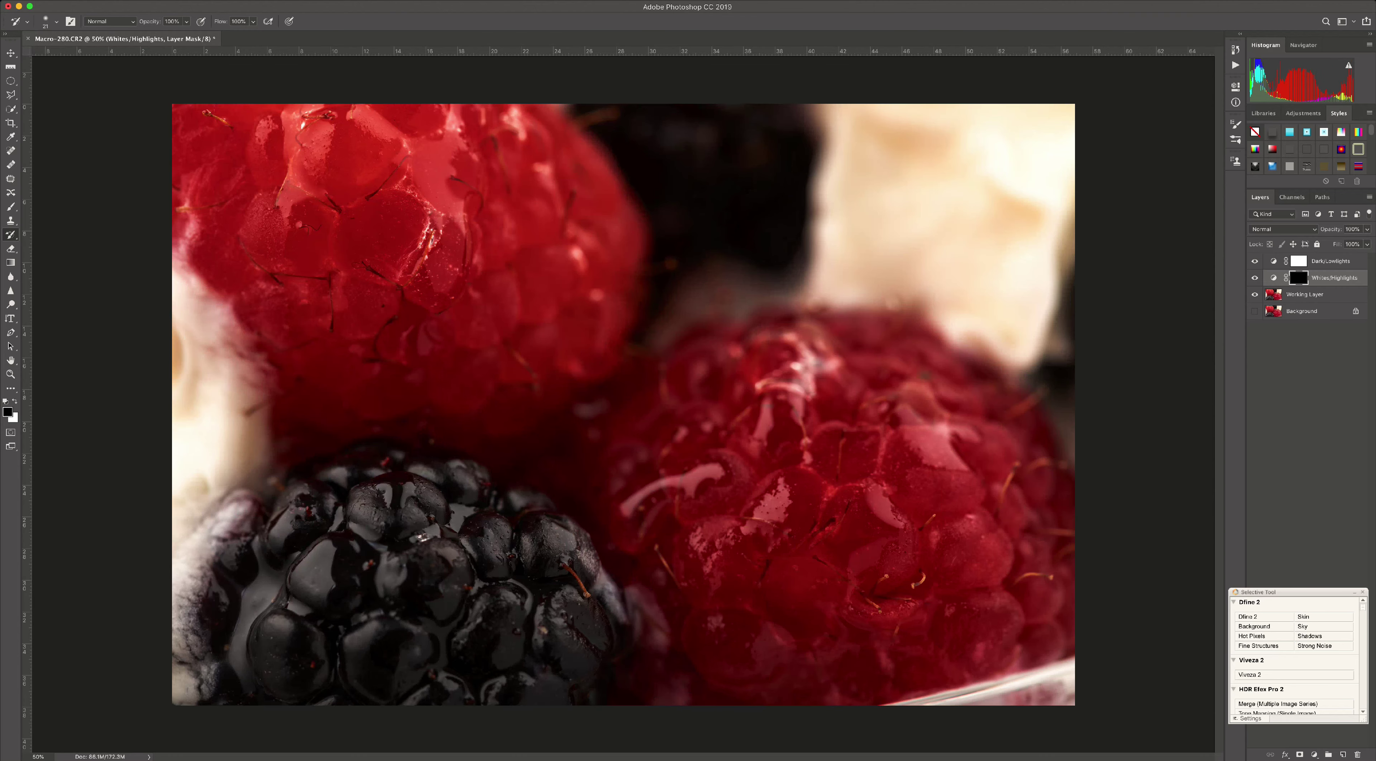
left_click(1298, 261)
key("super+i")
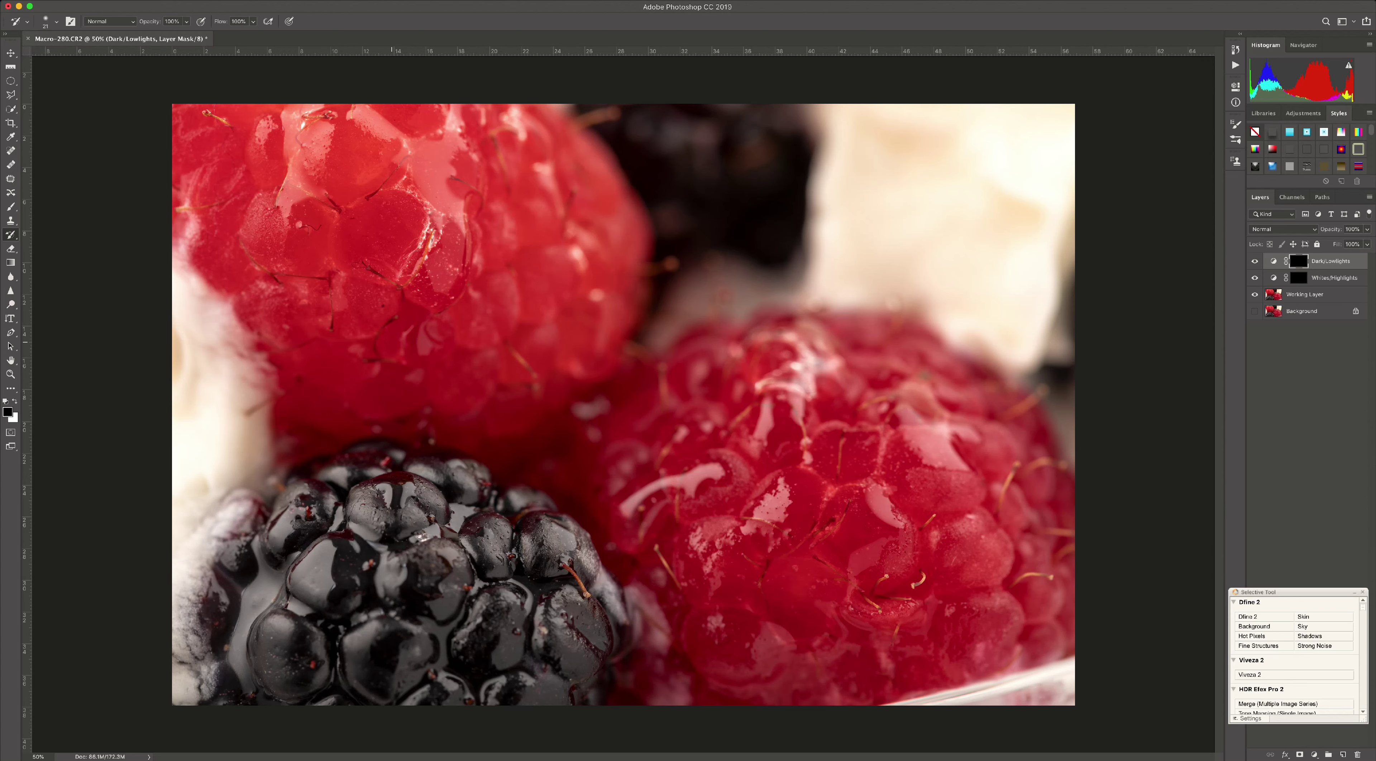
Step: Paint white with a smaller brush on the Dark/Lowlights mask over the shadow areas of the blackberry and raspberries
key("b")
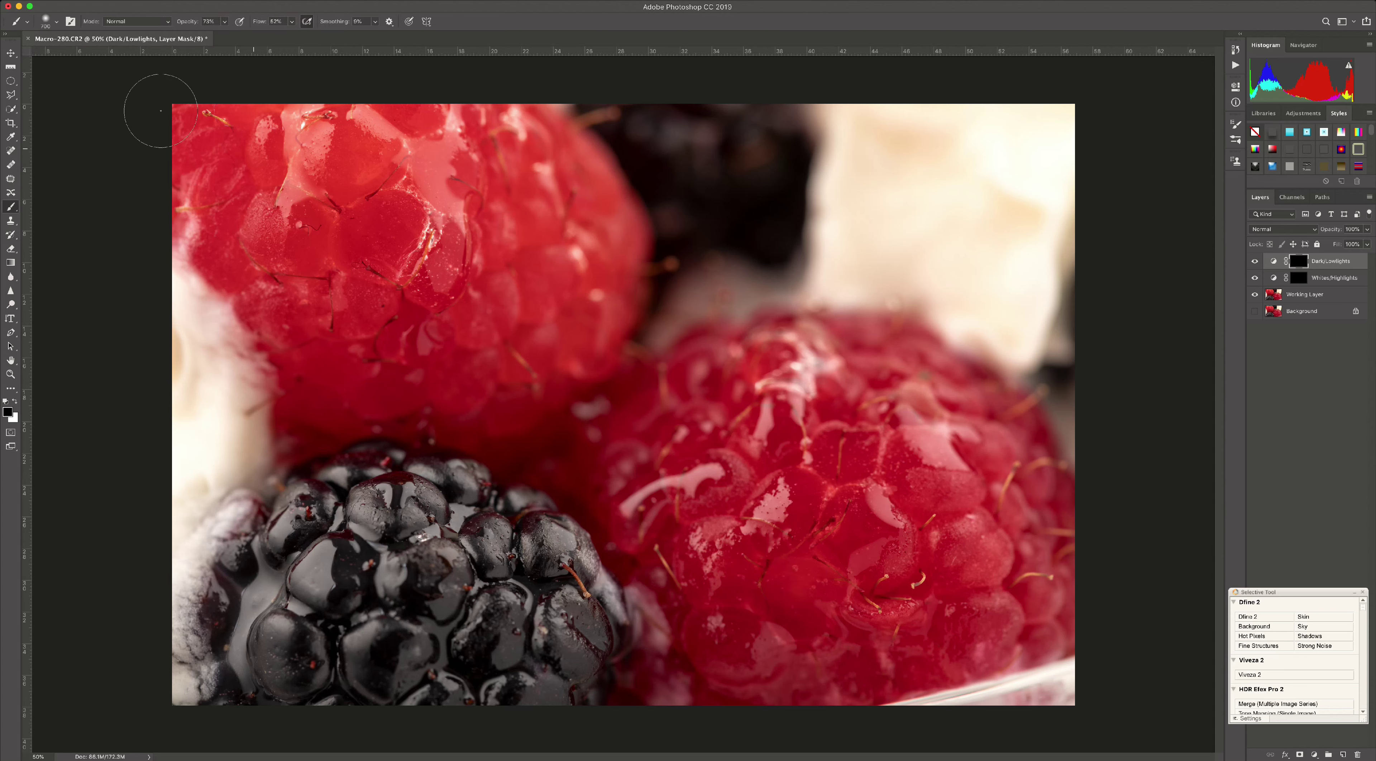
key("x")
key("5")
key("9")
key("bracketleft")
key("bracketleft")
key("bracketleft")
mouse_move(694, 692)
left_mouse_down()
mouse_move(900, 594)
mouse_move(961, 475)
mouse_move(854, 369)
mouse_move(726, 359)
mouse_move(580, 481)
mouse_move(577, 123)
mouse_move(208, 268)
mouse_move(367, 309)
mouse_move(505, 164)
mouse_move(512, 295)
mouse_move(347, 438)
mouse_move(498, 660)
mouse_move(259, 601)
left_mouse_up()
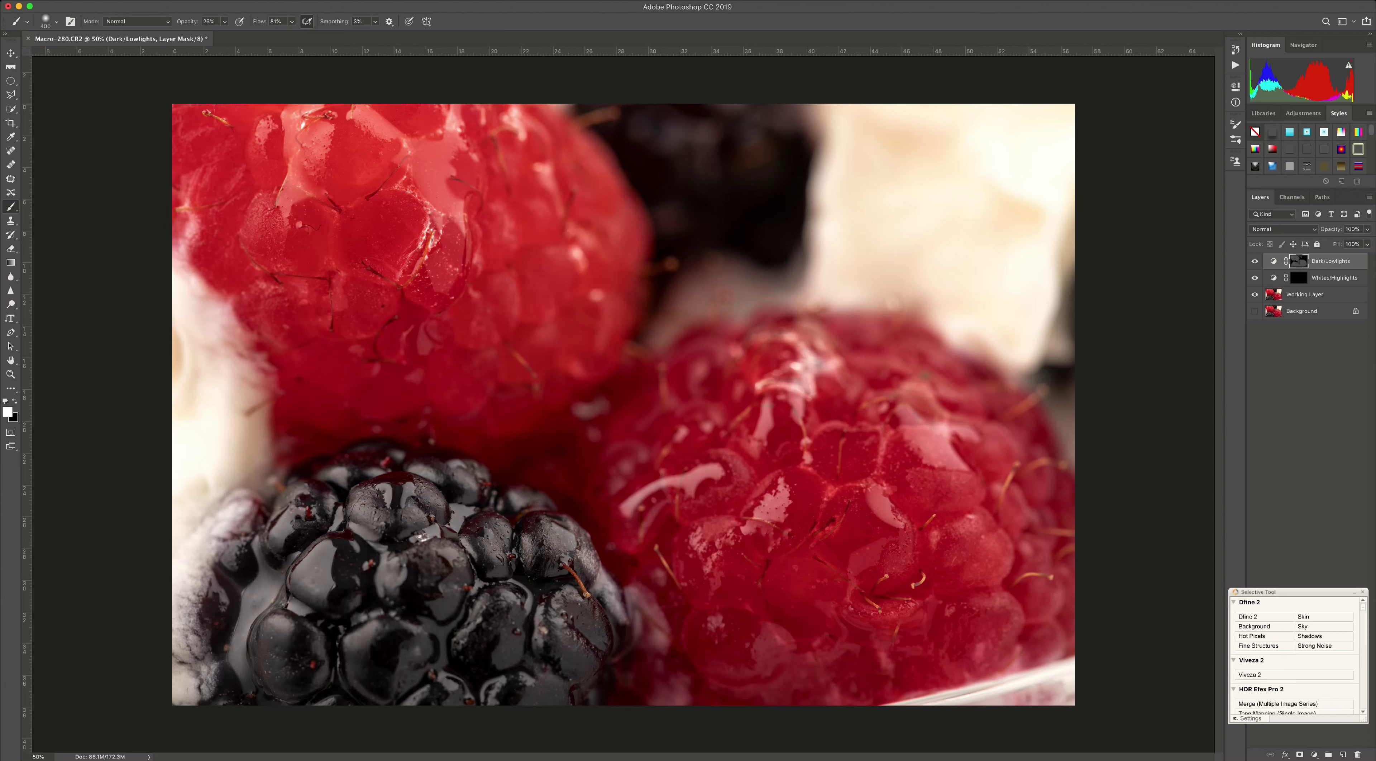
Step: Paint white with a size 200 brush on the Whites/Highlights mask over the bright reflections on the raspberries and blackberry
left_click(1298, 277)
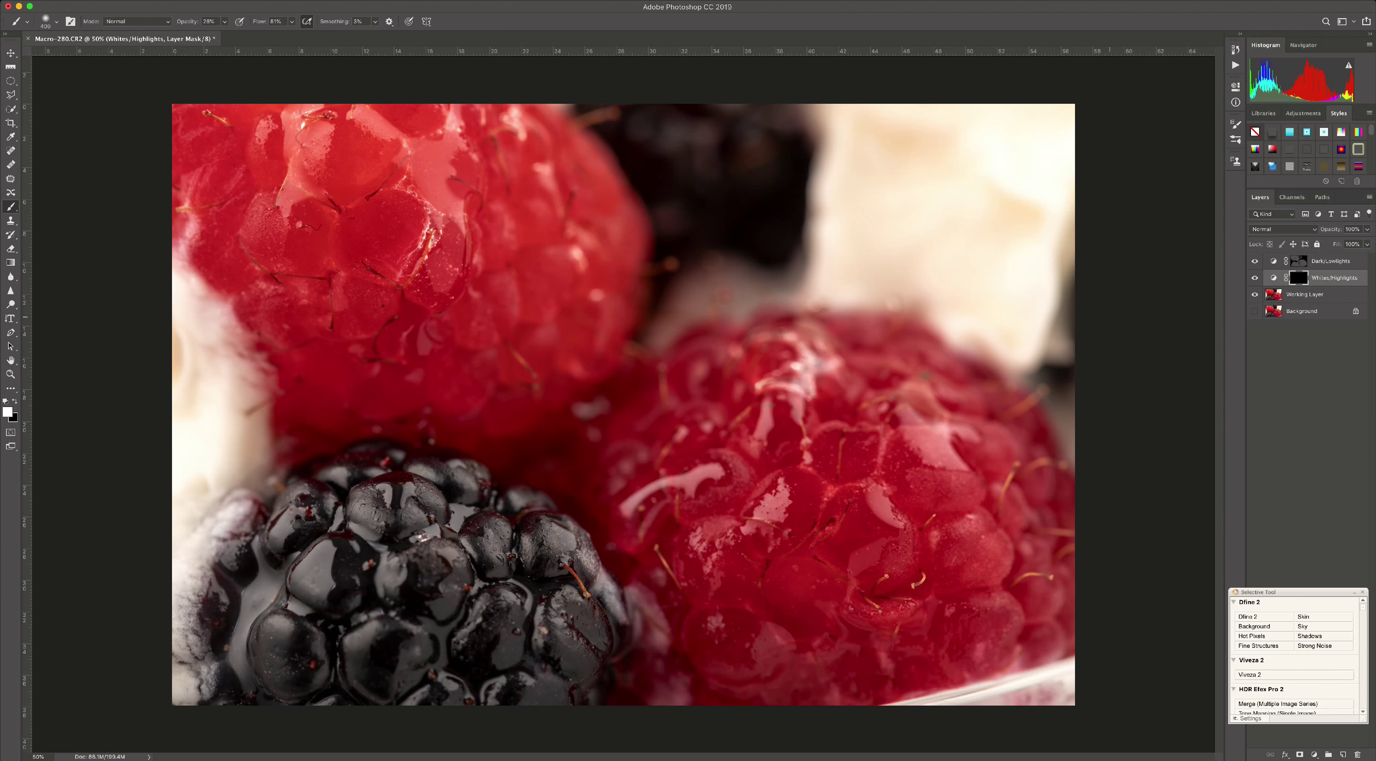
key("bracketleft")
key("bracketright")
key("bracketright")
key("bracketright")
key("bracketright")
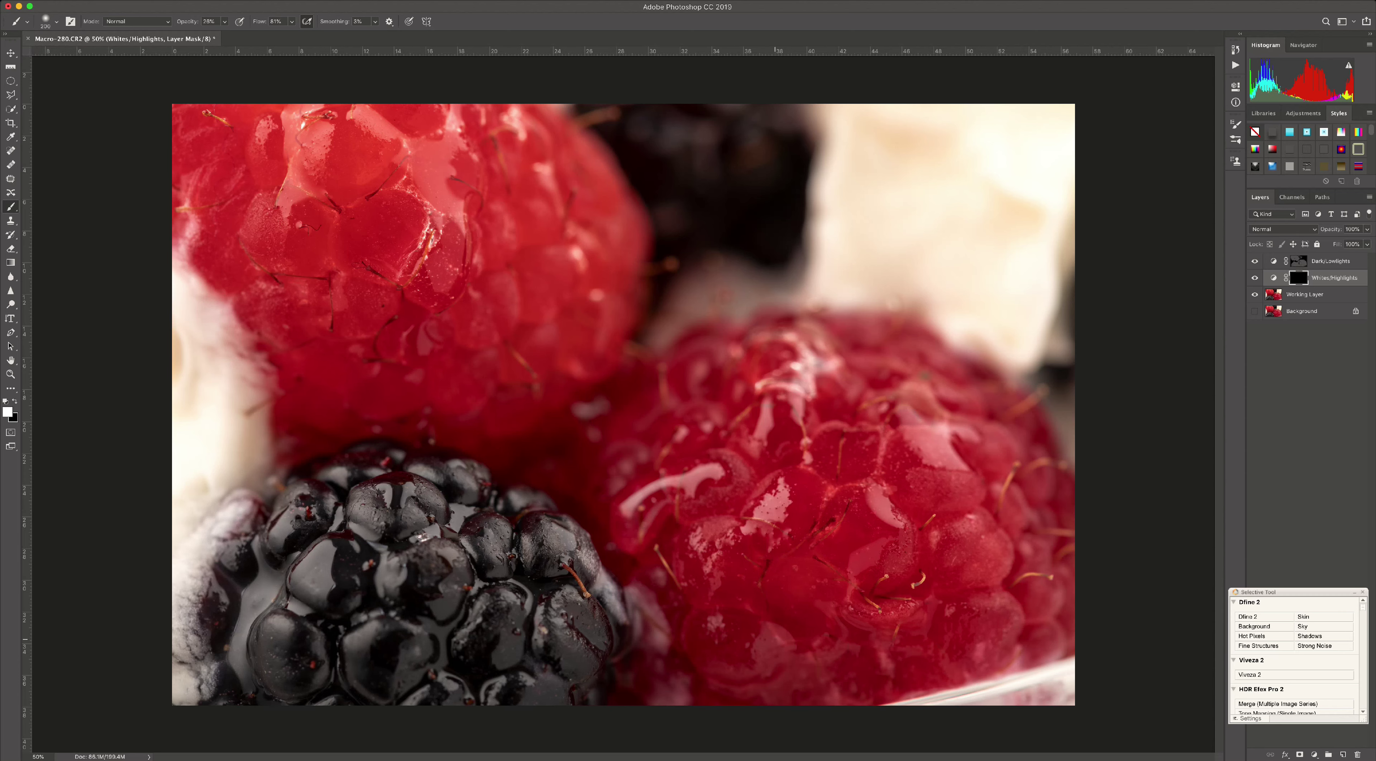
left_click_drag(929, 455, 912, 420)
mouse_move(760, 441)
left_mouse_down()
mouse_move(765, 409)
mouse_move(795, 380)
left_mouse_up()
left_click_drag(437, 235, 427, 145)
left_click_drag(293, 208, 318, 121)
mouse_move(240, 668)
left_mouse_down()
mouse_move(314, 589)
mouse_move(392, 558)
mouse_move(537, 620)
mouse_move(505, 500)
left_mouse_up()
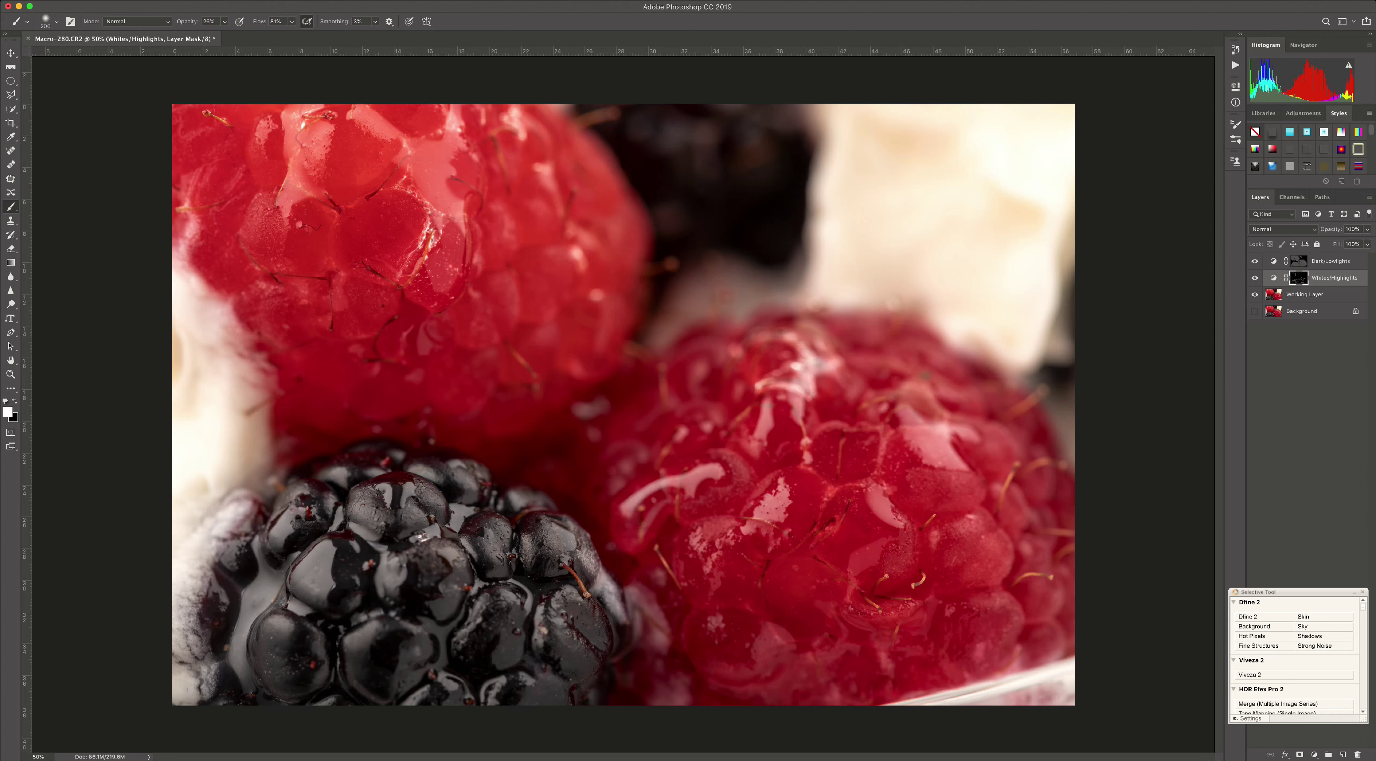
Step: Select the Working Layer with both curves layers and stamp the visible result into a new merged layer on top
left_click(1274, 278)
left_click(1274, 295)
key("super+alt+a")
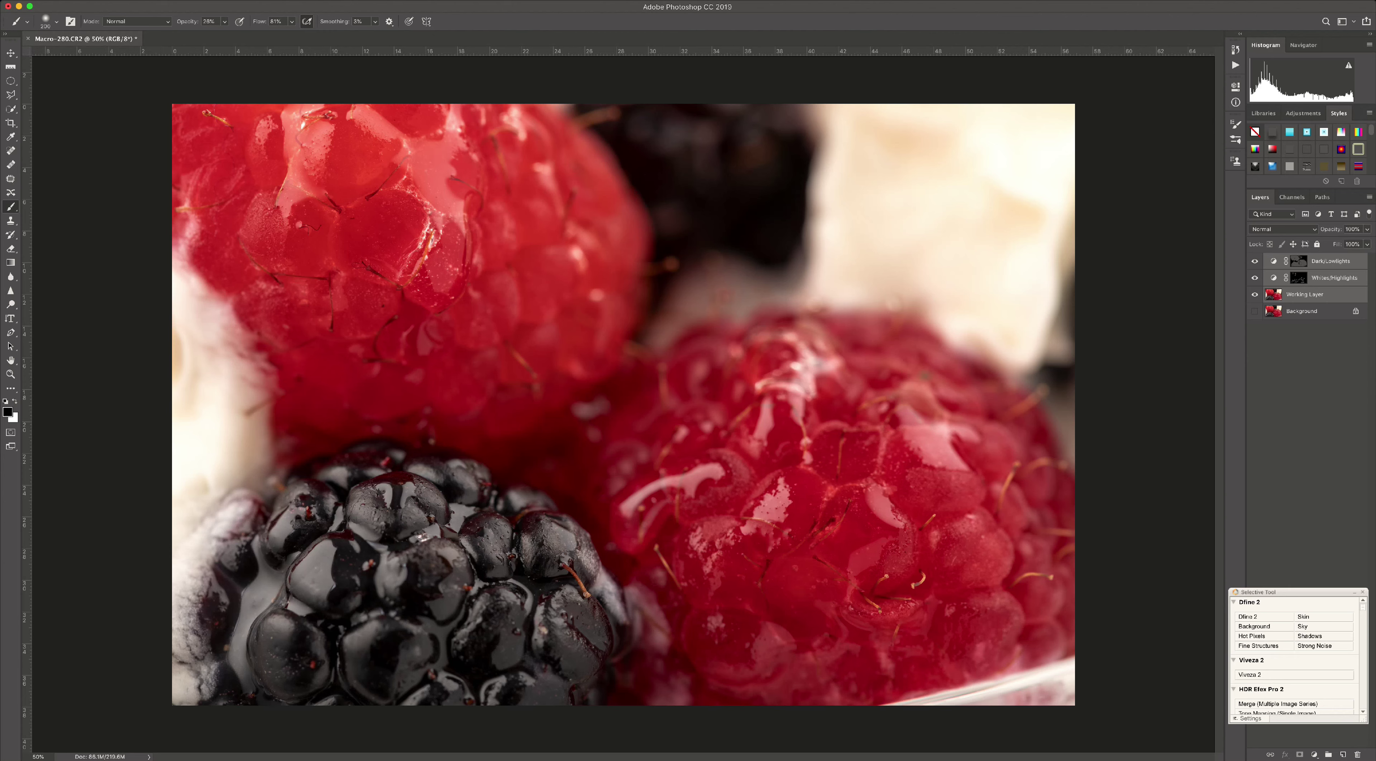
key("super+alt+shift+e")
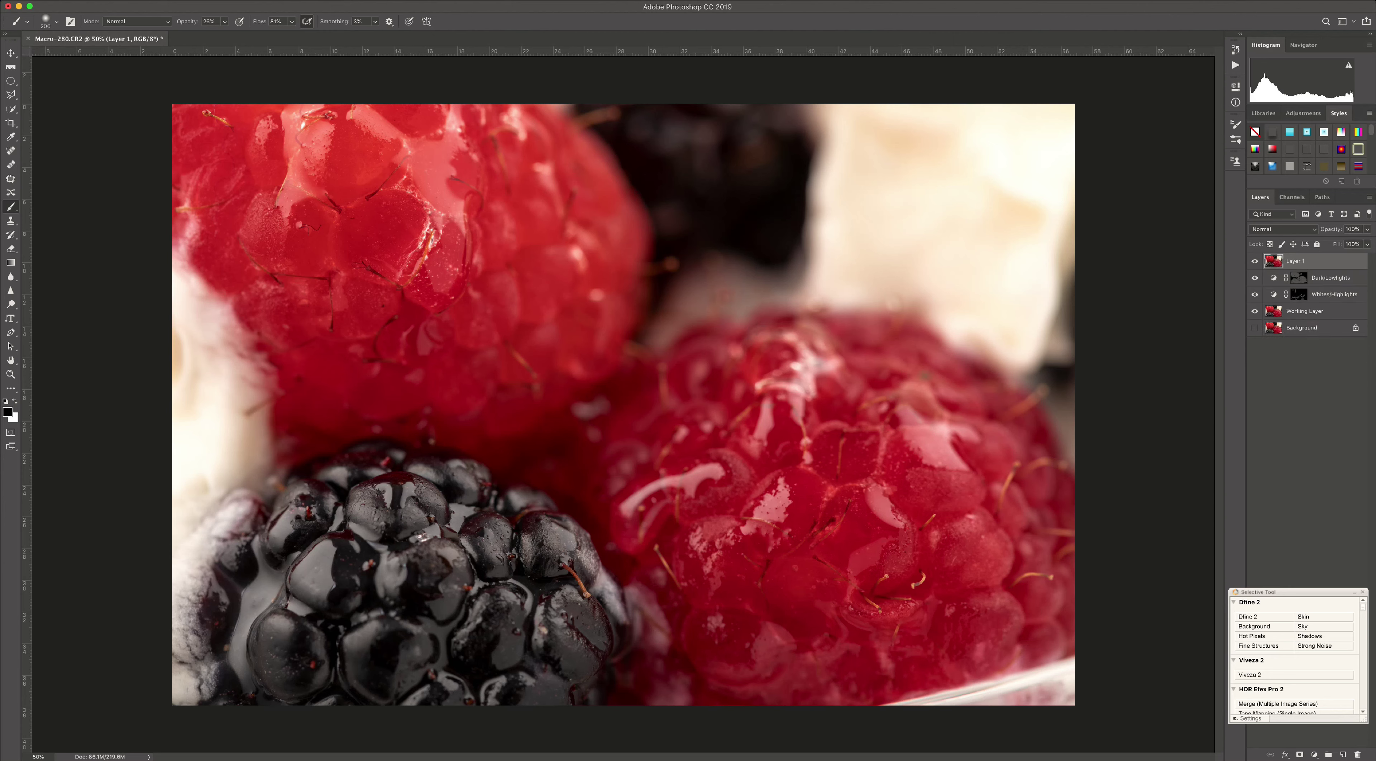
Step: Rename the merged layer at the top of the stack as "Stamped Visible"
double_click(1295, 261)
type("Stamped Visible")
key("Return")
Step: Apply the Morning Dew preset from the Macro effects of Topaz Studio's Clarity filter to the Stamped Visible layer
left_click(262, 0)
mouse_move(315, 234)
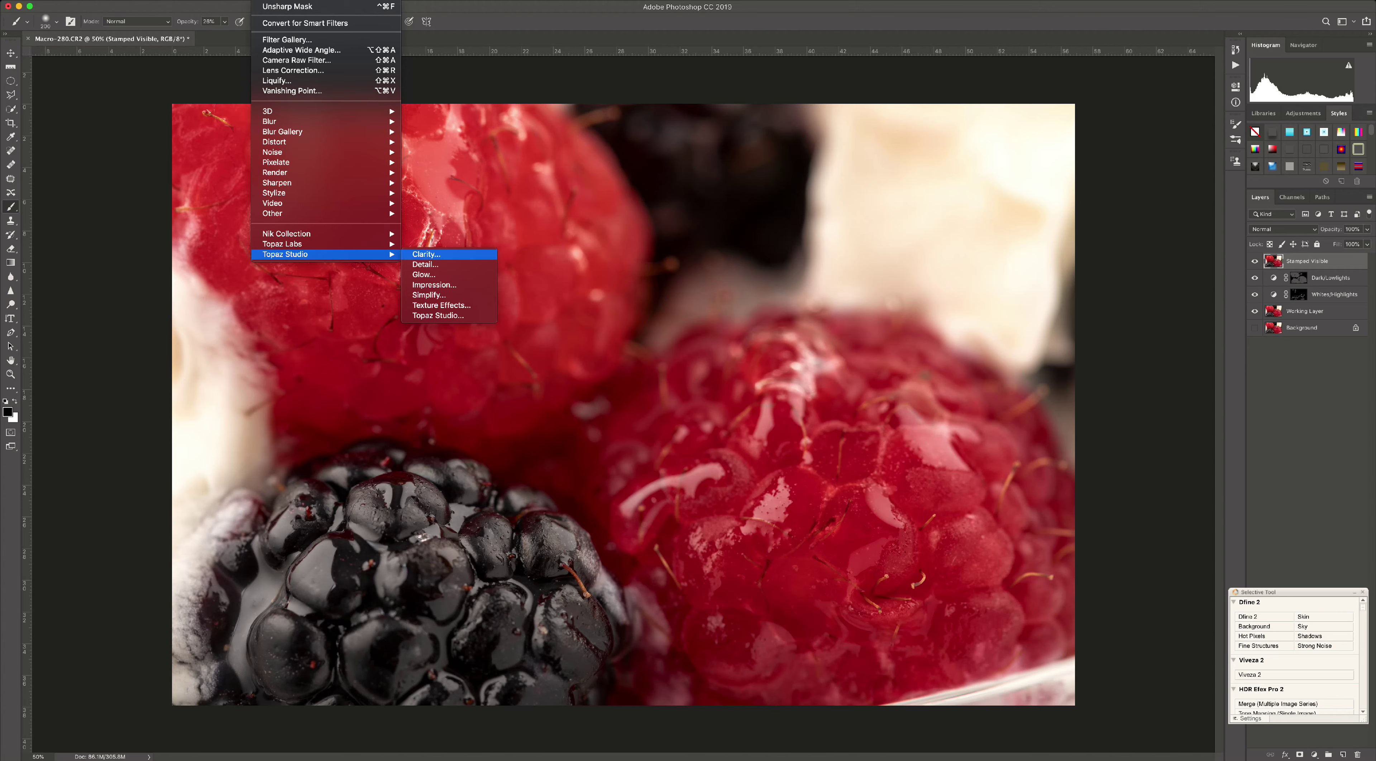
left_click(426, 254)
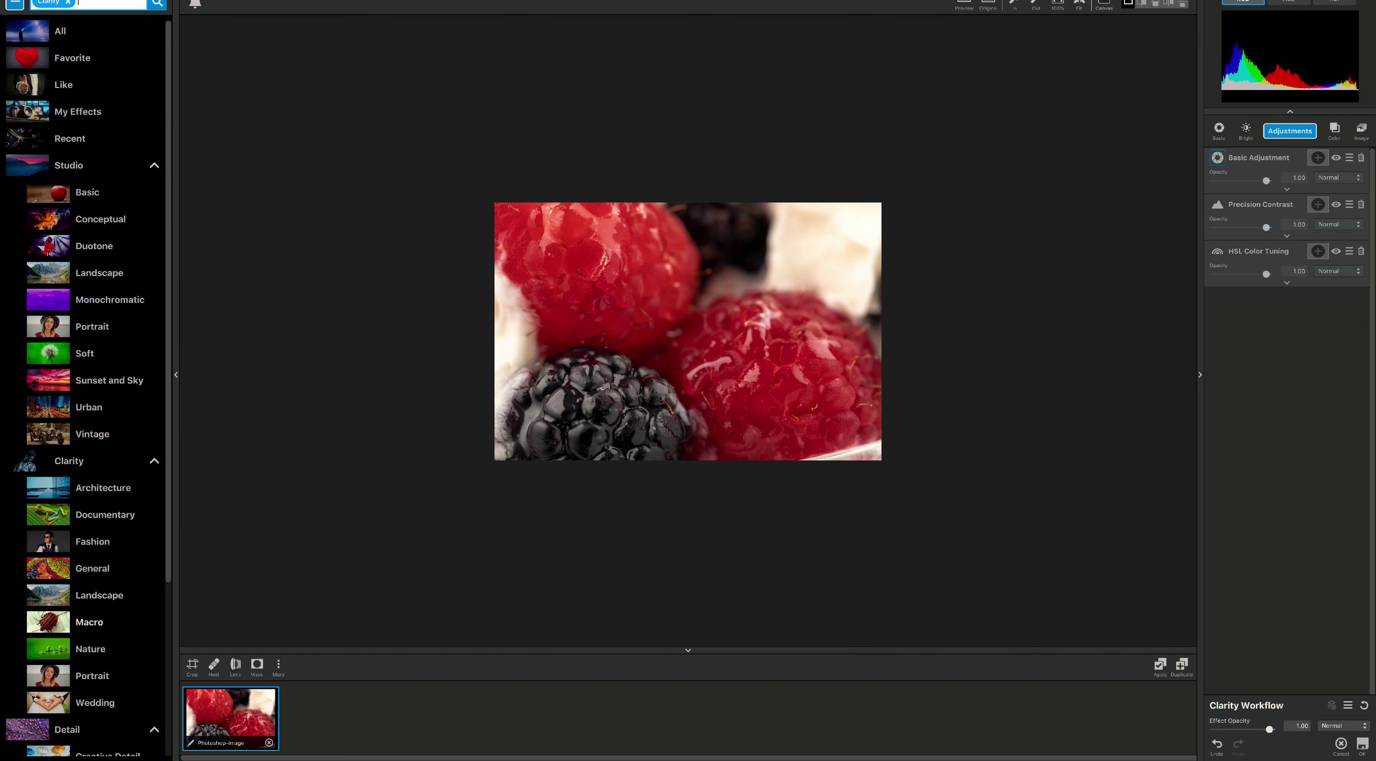
left_click(88, 621)
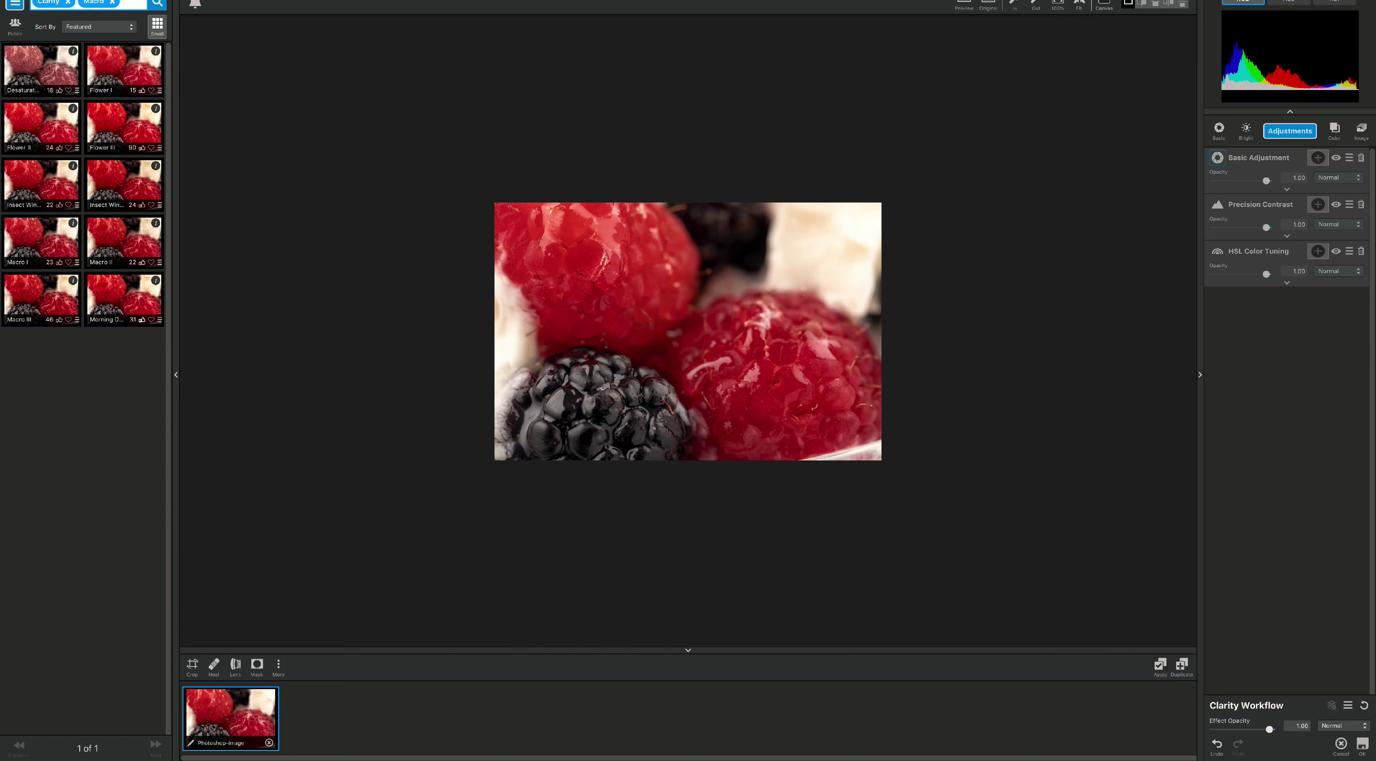
left_click(157, 26)
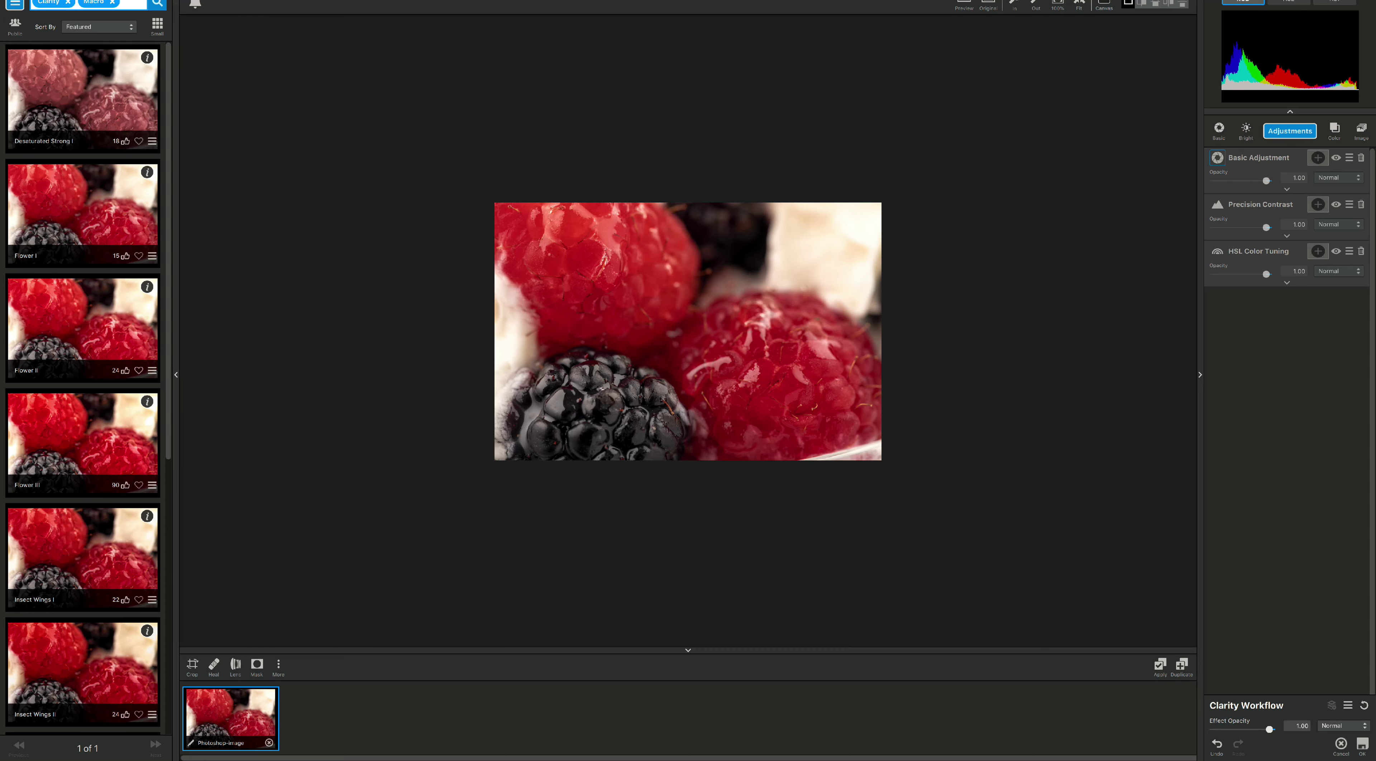
scroll(83, 388, "down", 5)
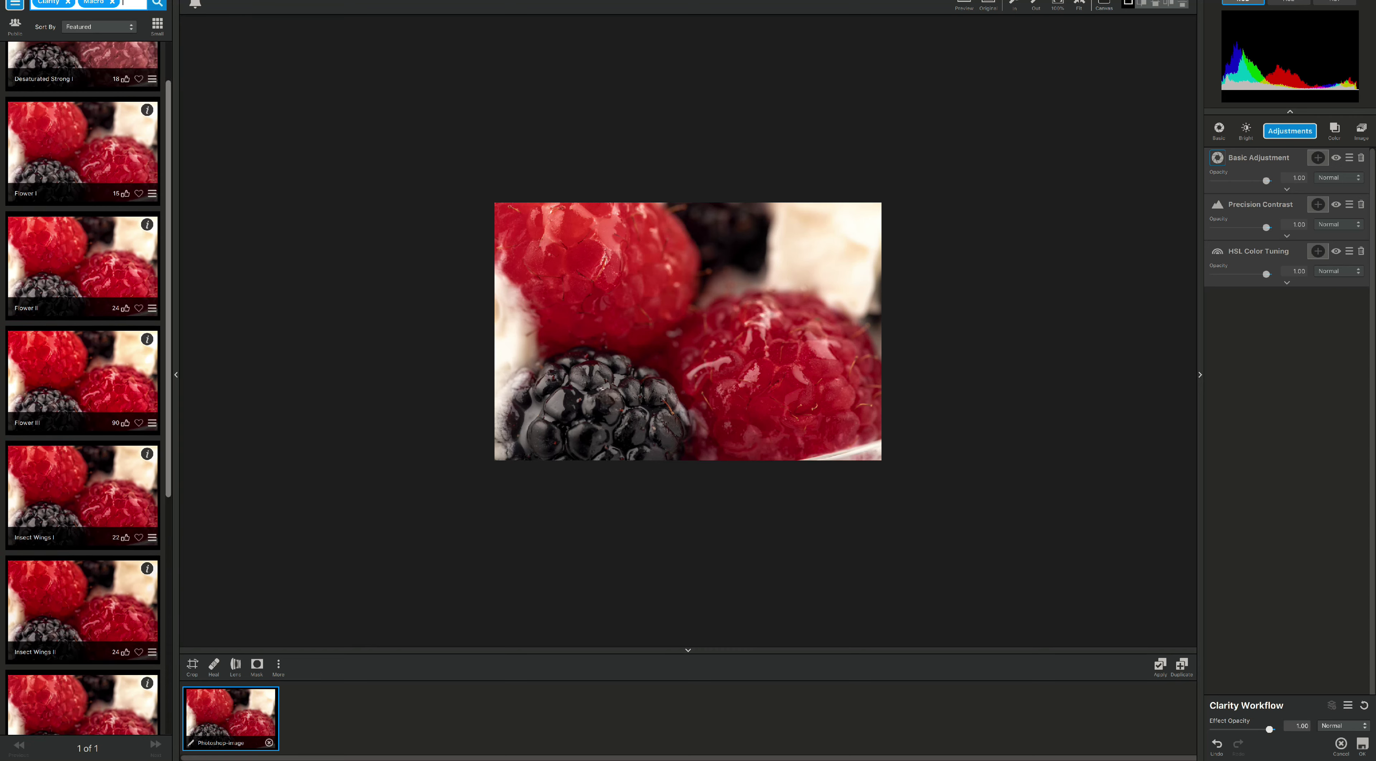
scroll(83, 388, "down", 4)
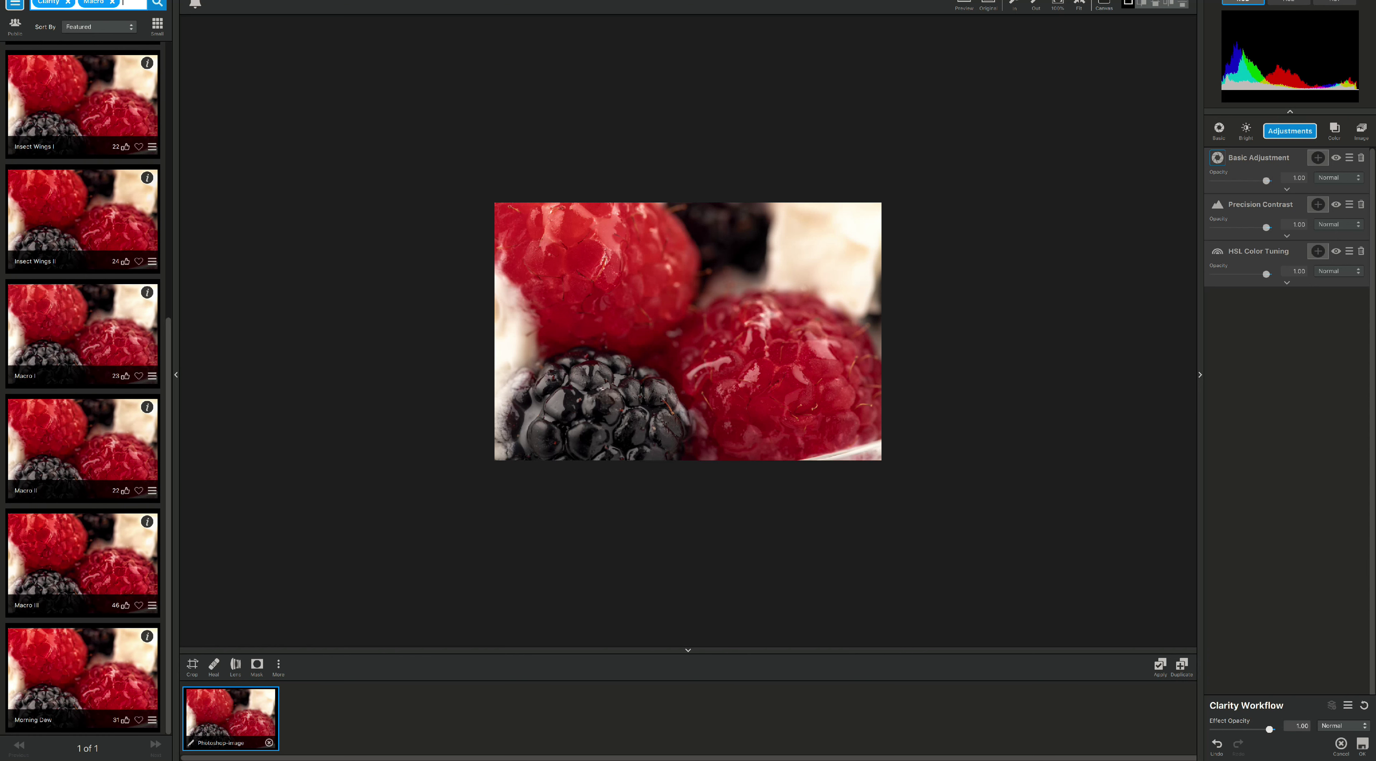
left_click(83, 669)
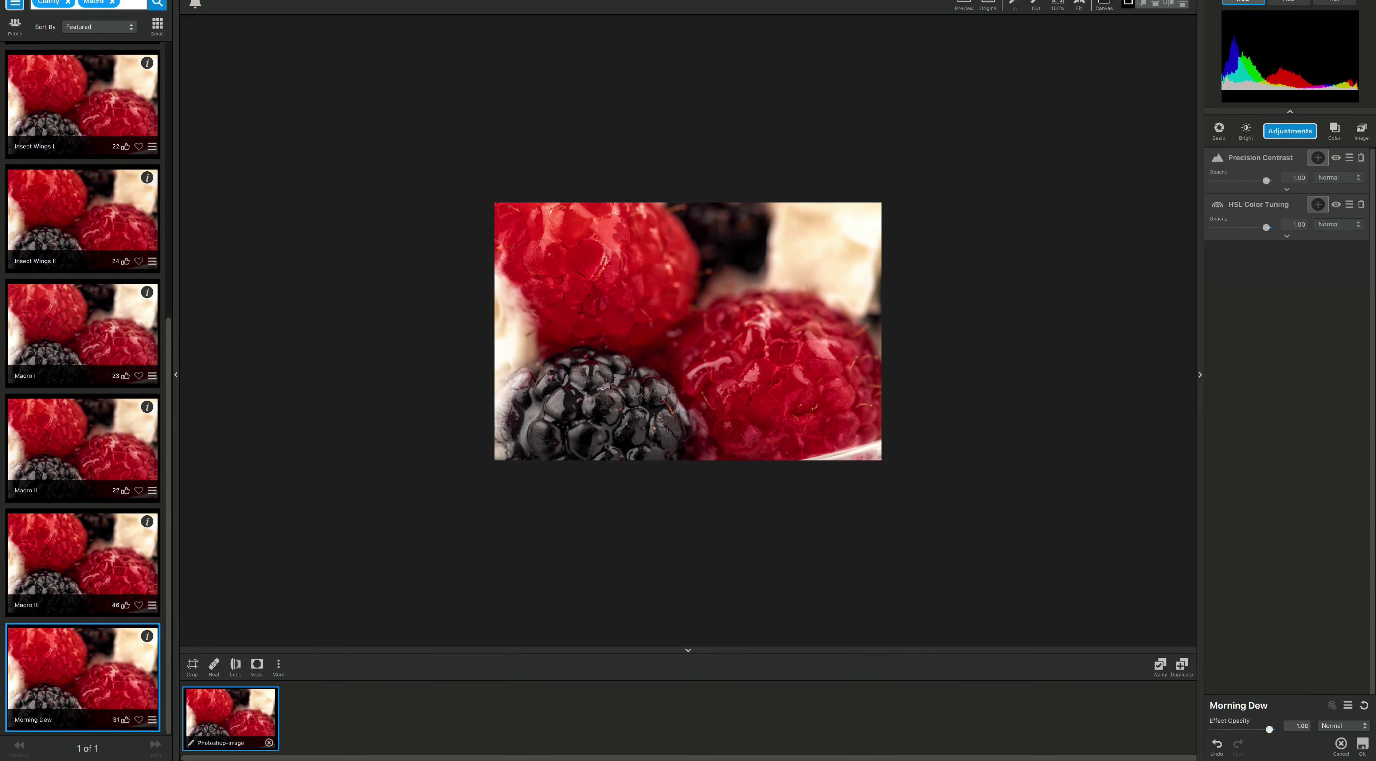
key("ctrl+0")
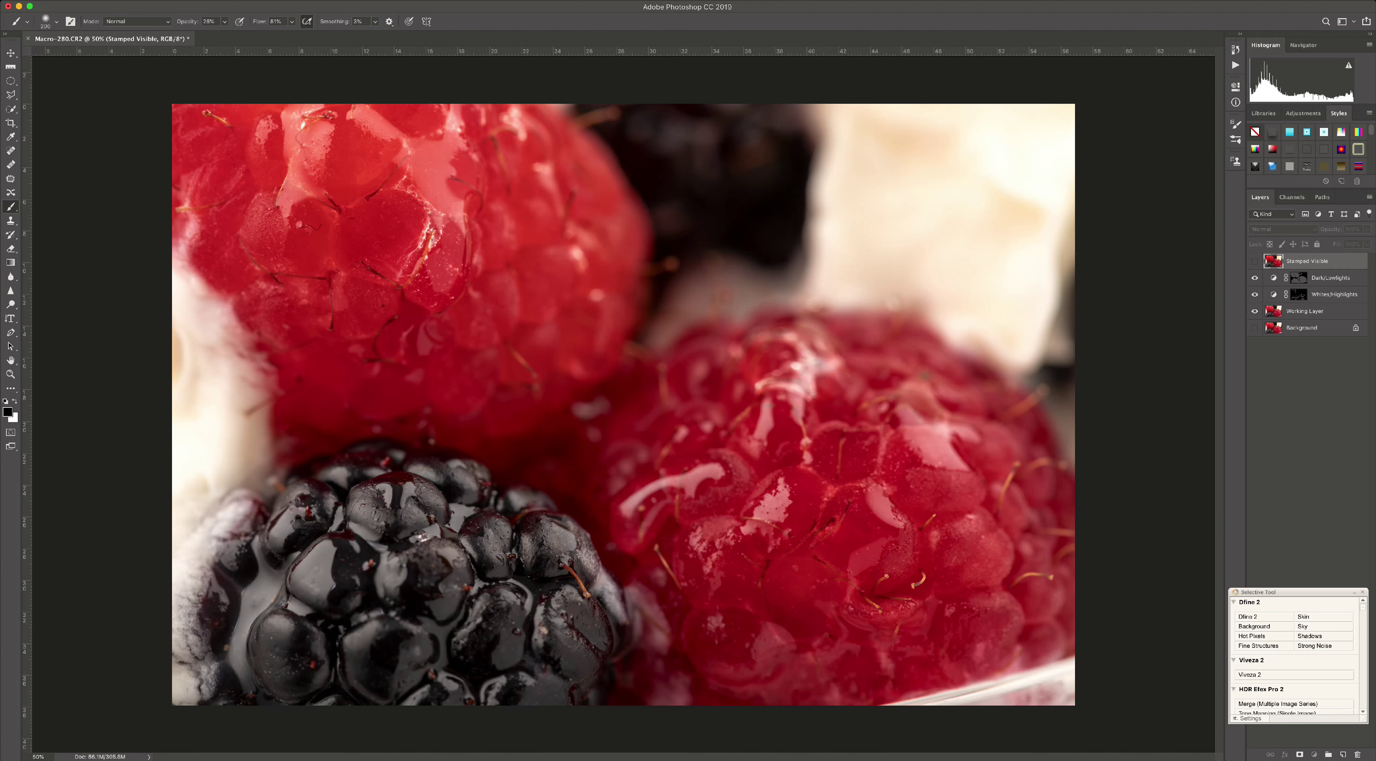
Step: Stamp the Working Layer and both curves layers into another merged layer above them and name it "Stamped Visible"
left_click(1305, 311)
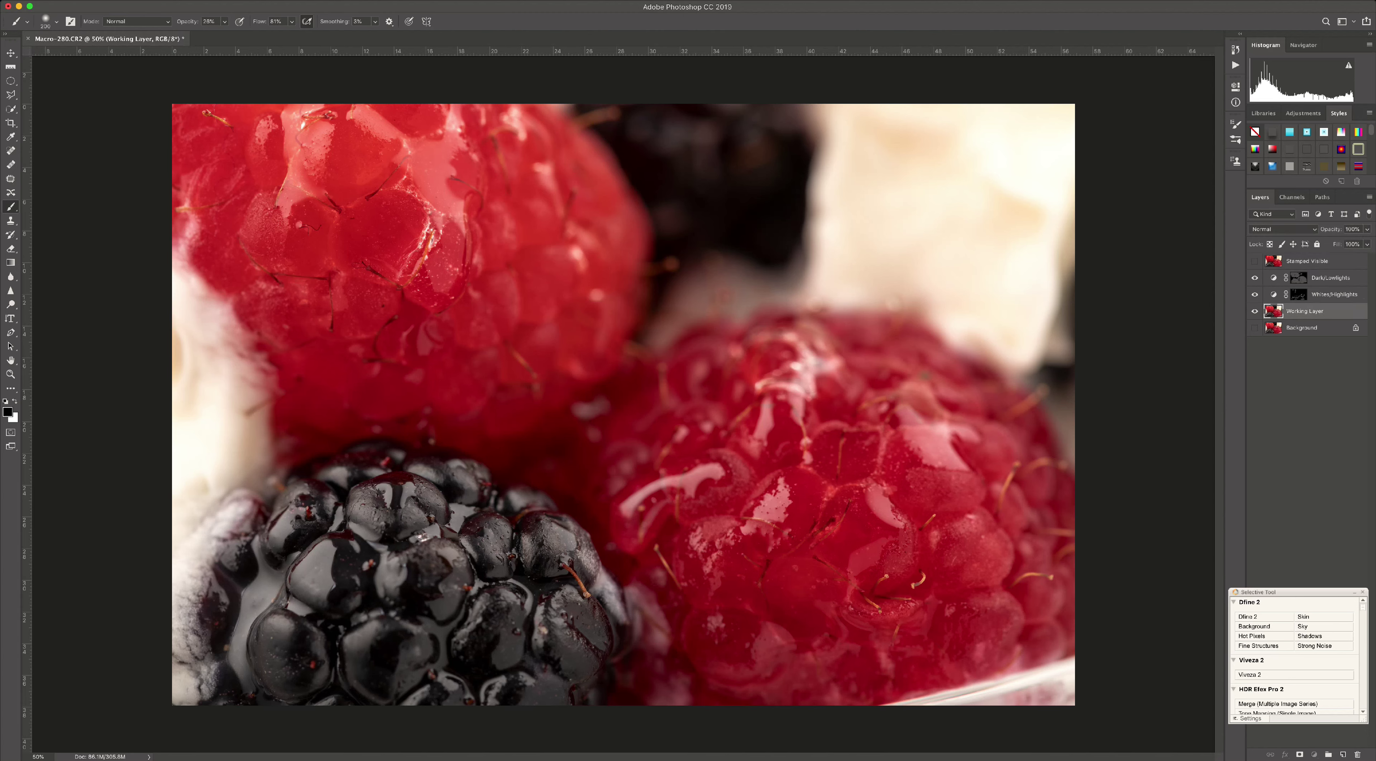
left_click(1330, 278, "shift")
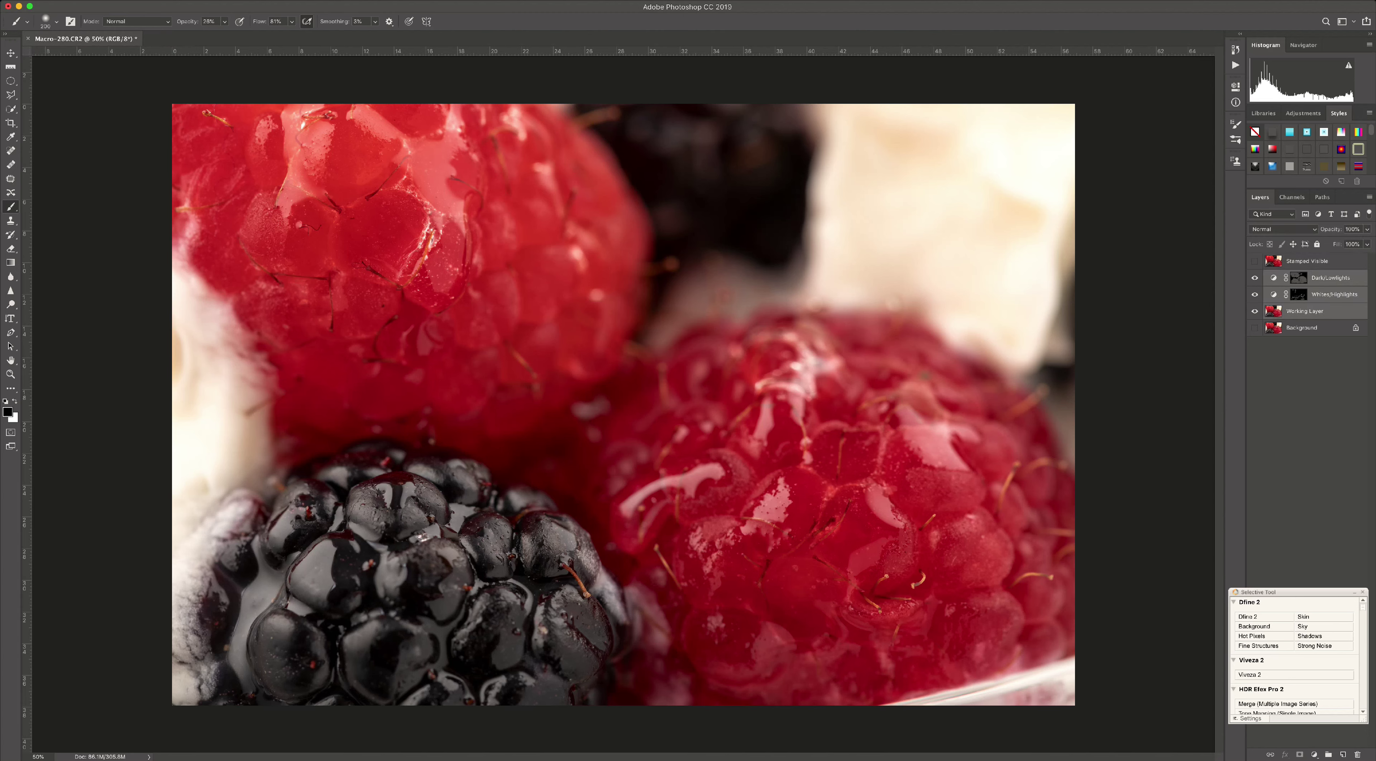
key("super+alt+shift+e")
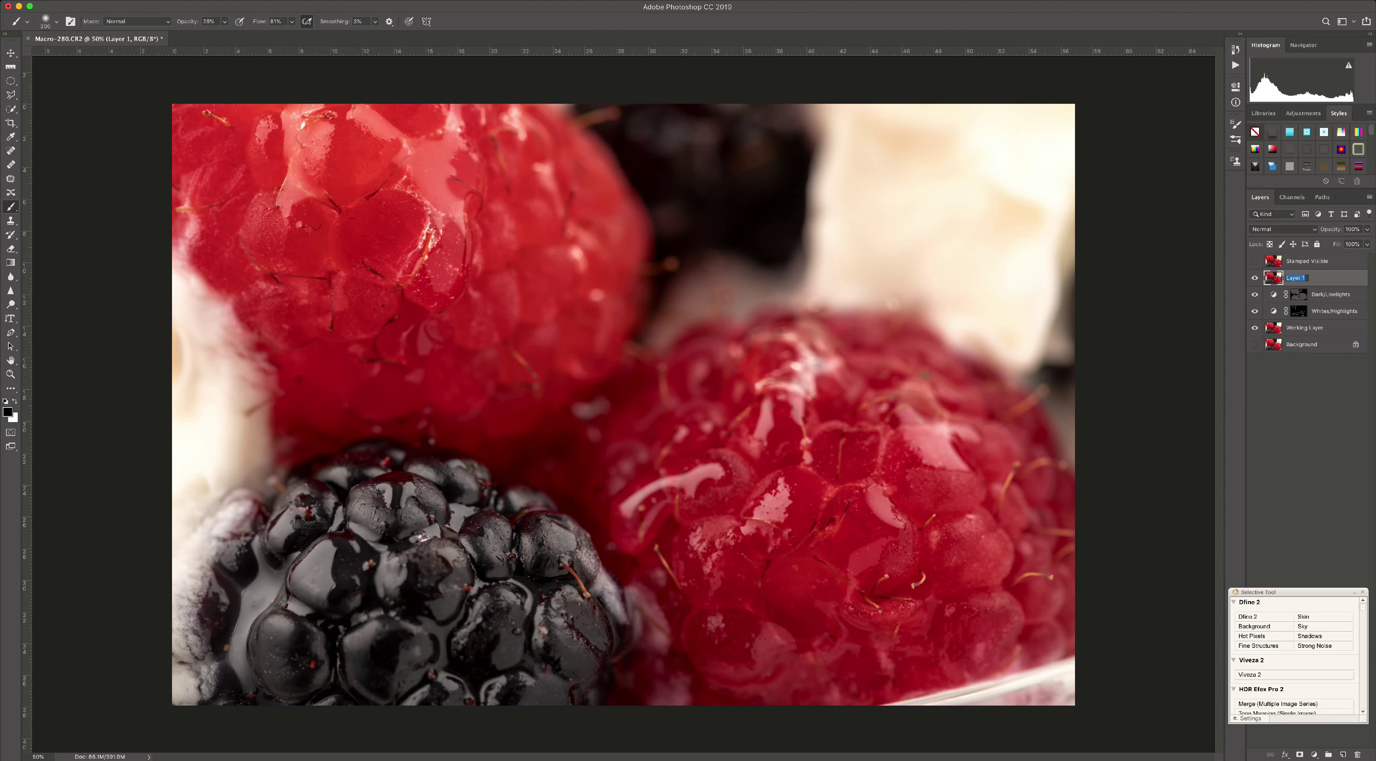
type("Stamped Visible")
key("Return")
Step: Make the top Clarity-filtered layer visible and rename it "Colour Boost"
left_click(1255, 261)
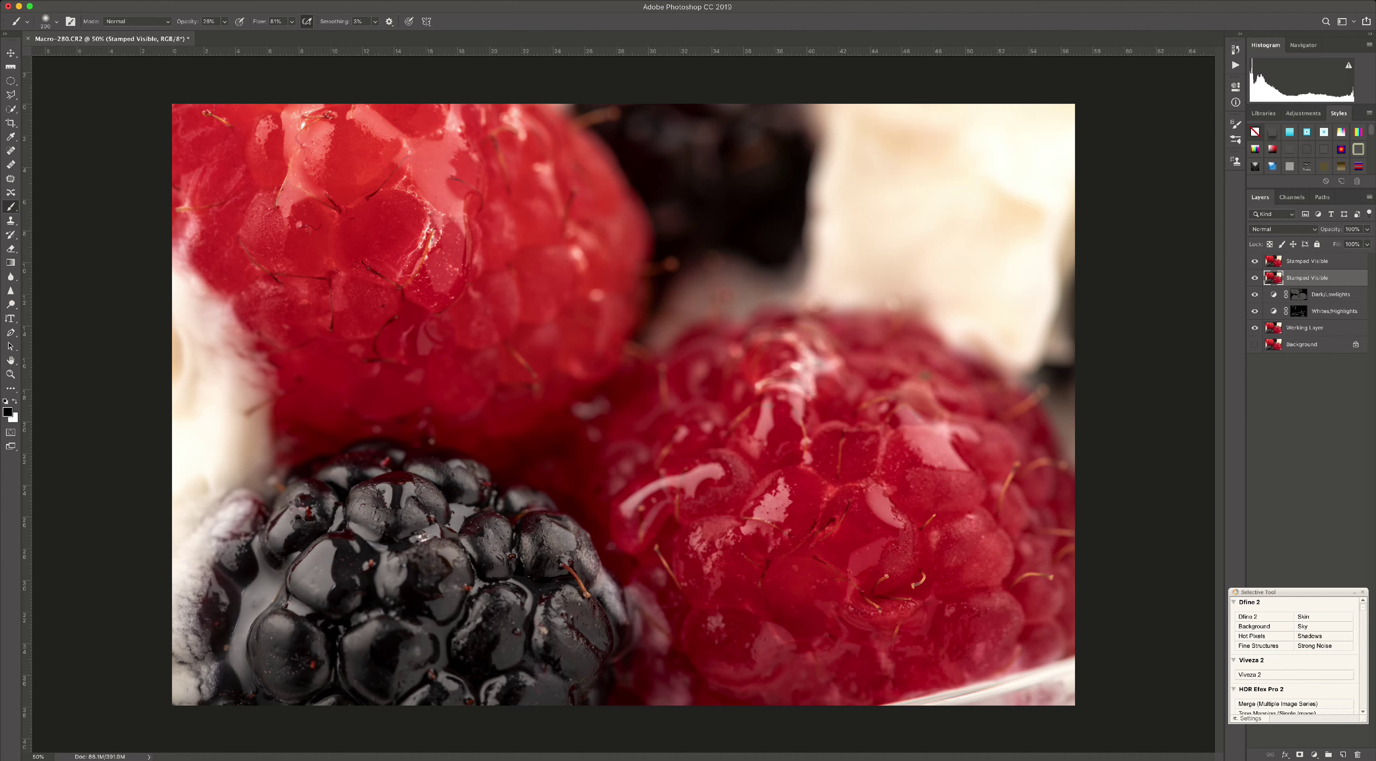
double_click(1307, 261)
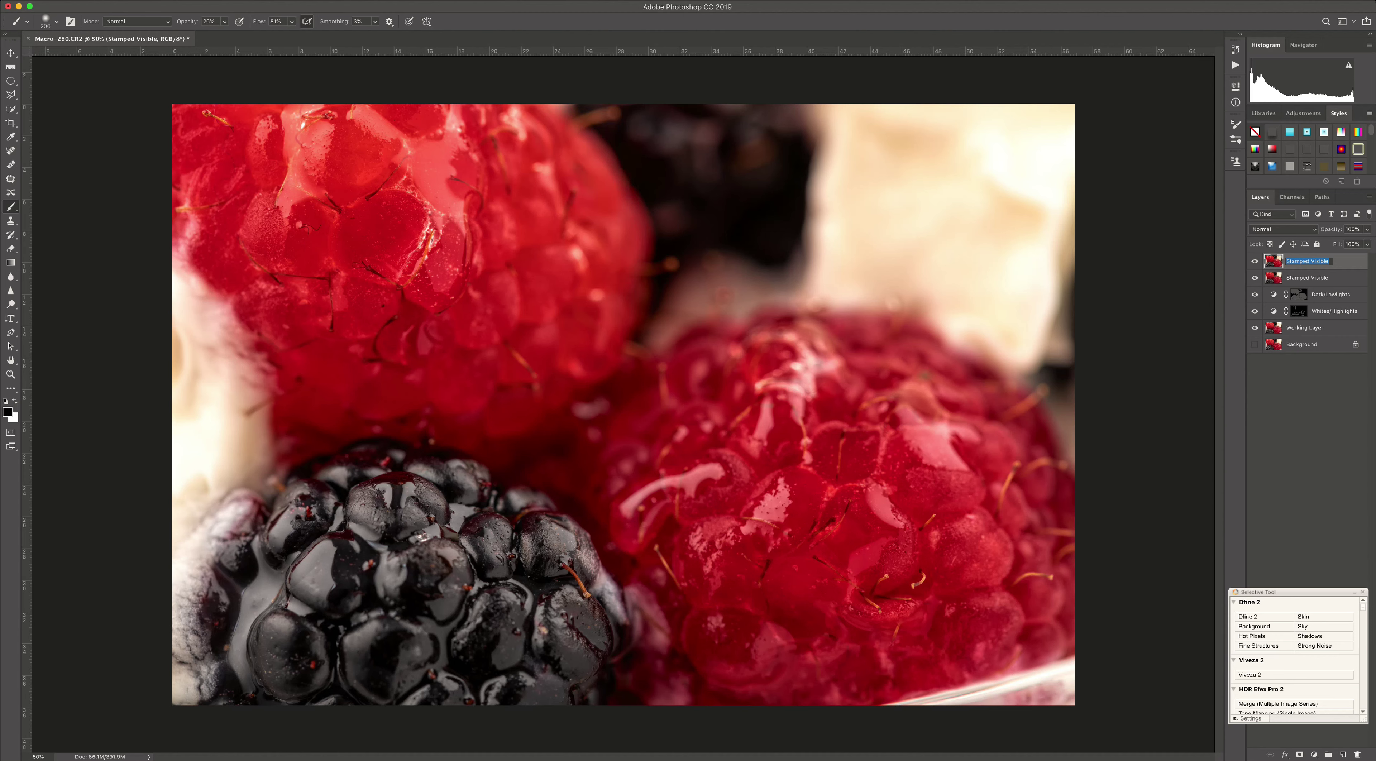
type("C")
type("olour")
type(" cast")
key("Return")
left_click_drag(1305, 261, 1312, 262)
type("Boost")
key("Return")
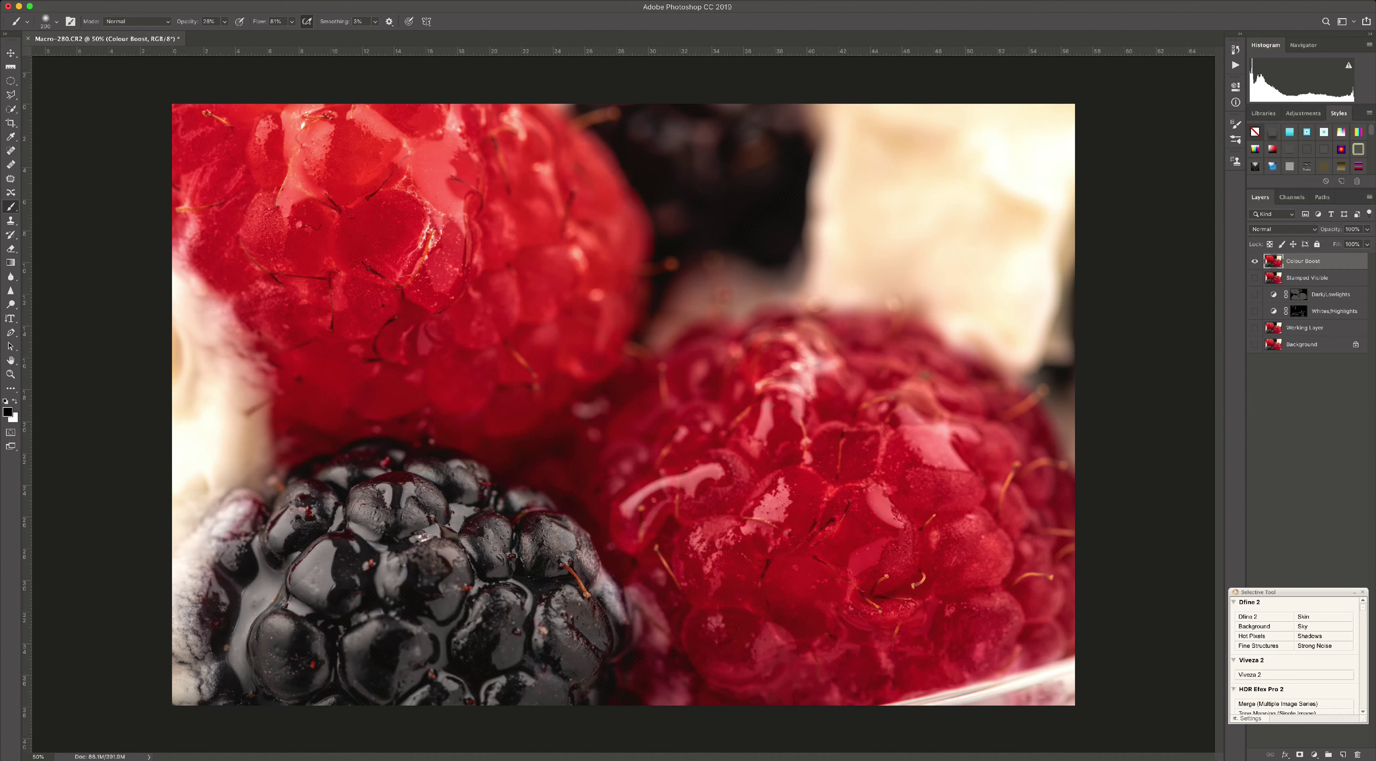
Step: Duplicate the Colour Boost layer and name the copy "Sharpening"
key("super+j")
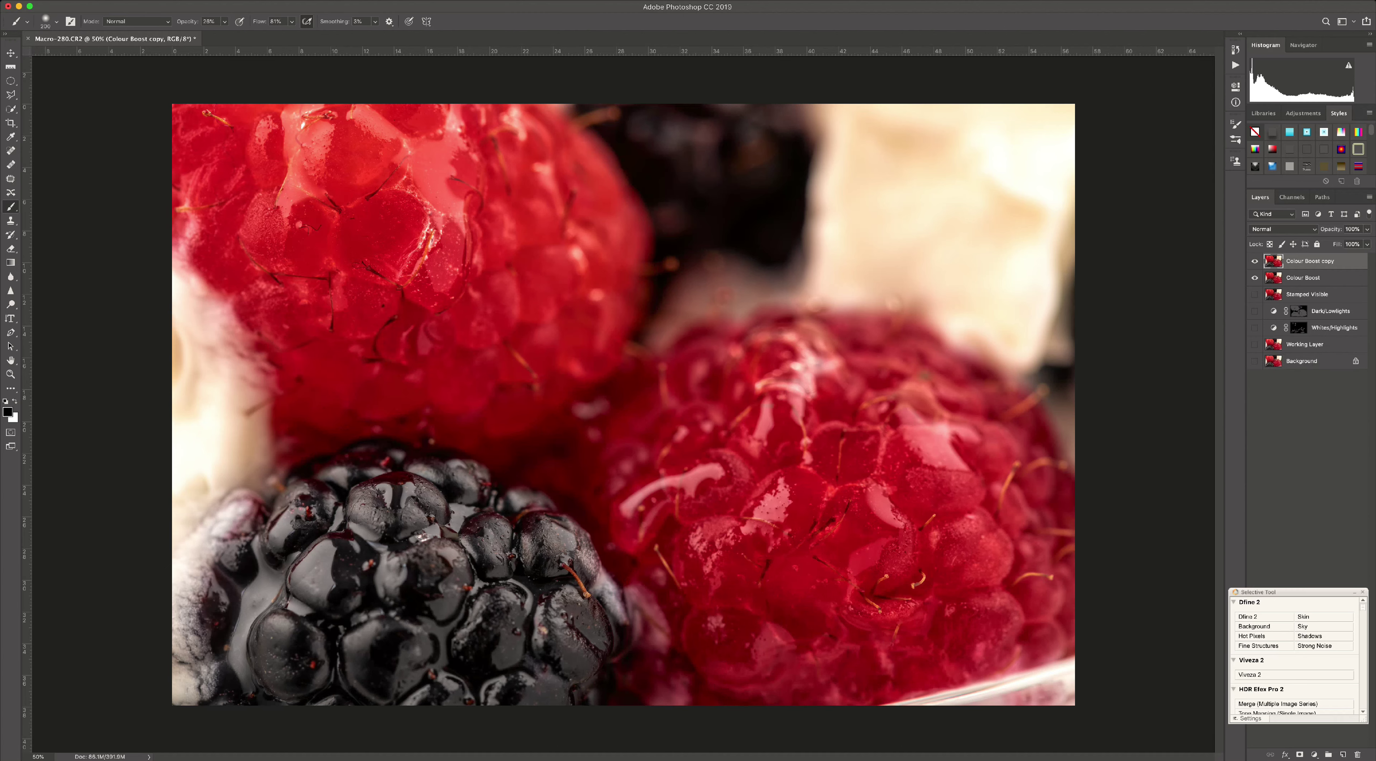
double_click(1309, 261)
type("S")
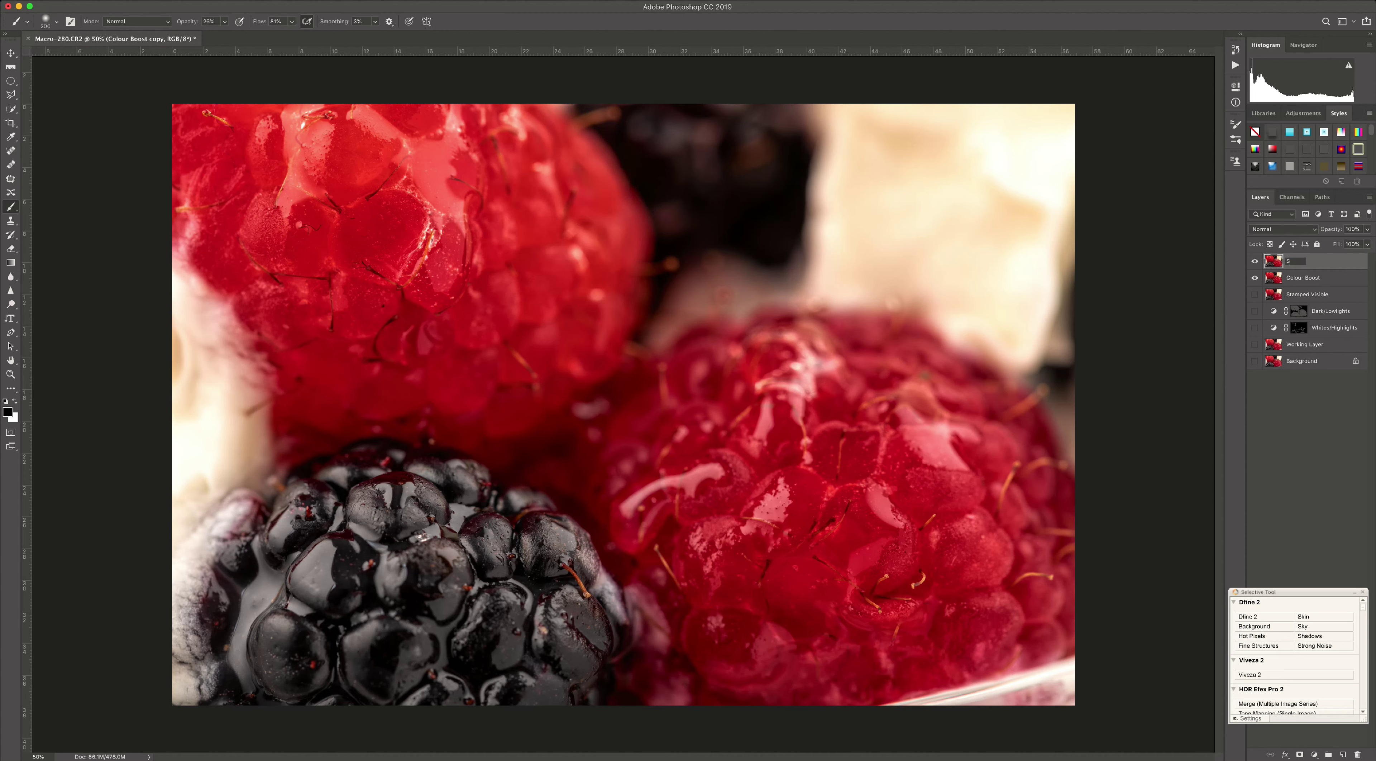
type("harpening")
key("Return")
Step: Apply Unsharp Mask to the Sharpening layer with amount 98%, radius 1.0 pixels and threshold 0
left_click(262, 0)
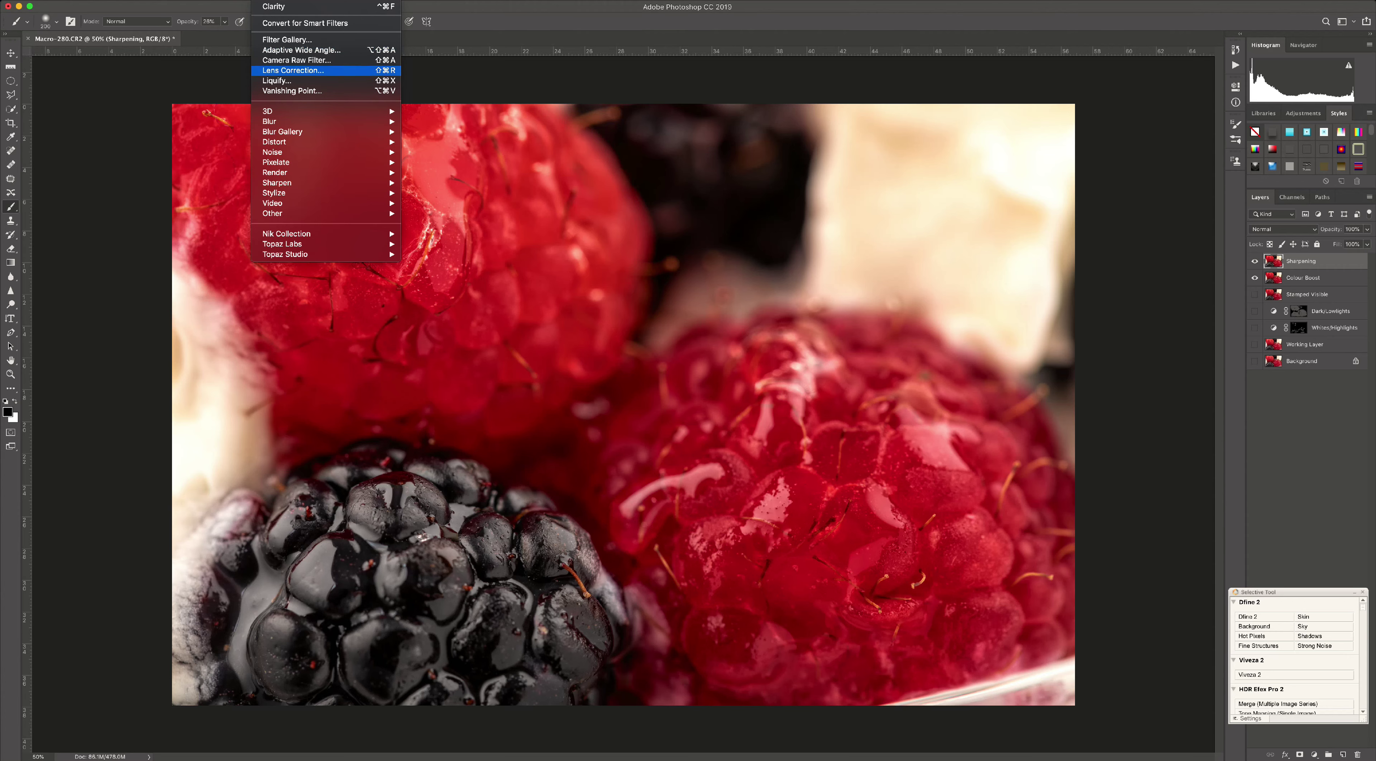
mouse_move(288, 183)
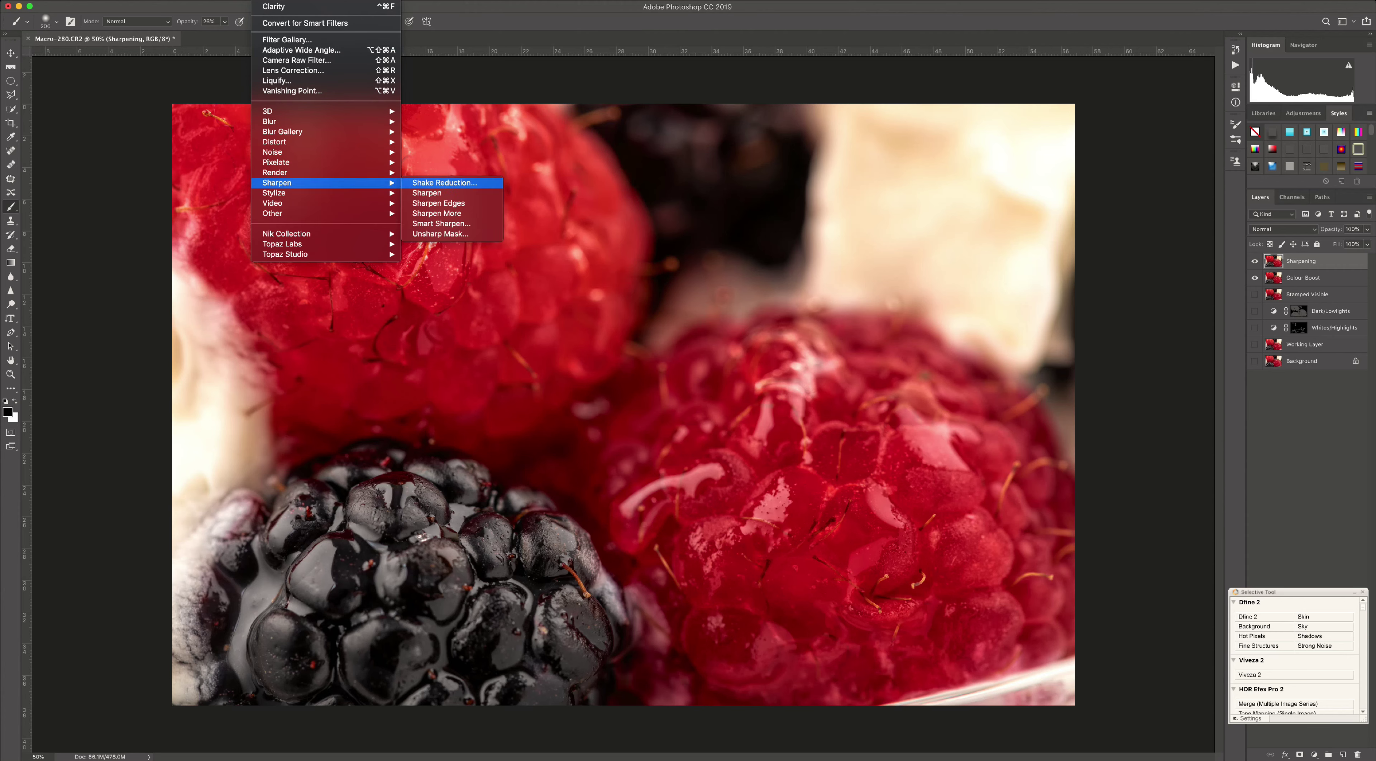
left_click(440, 233)
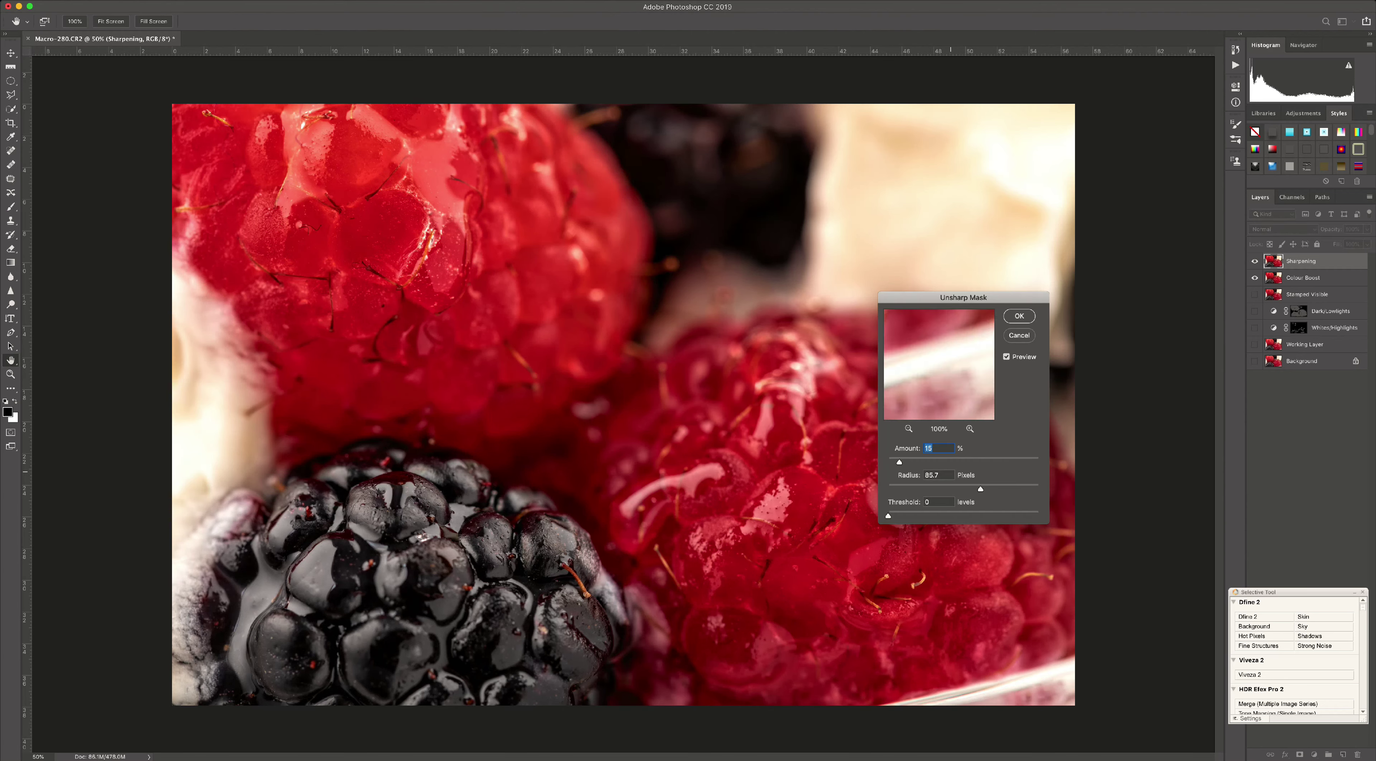
type("1")
key("Tab")
type("0.1")
left_click_drag(888, 463, 916, 465)
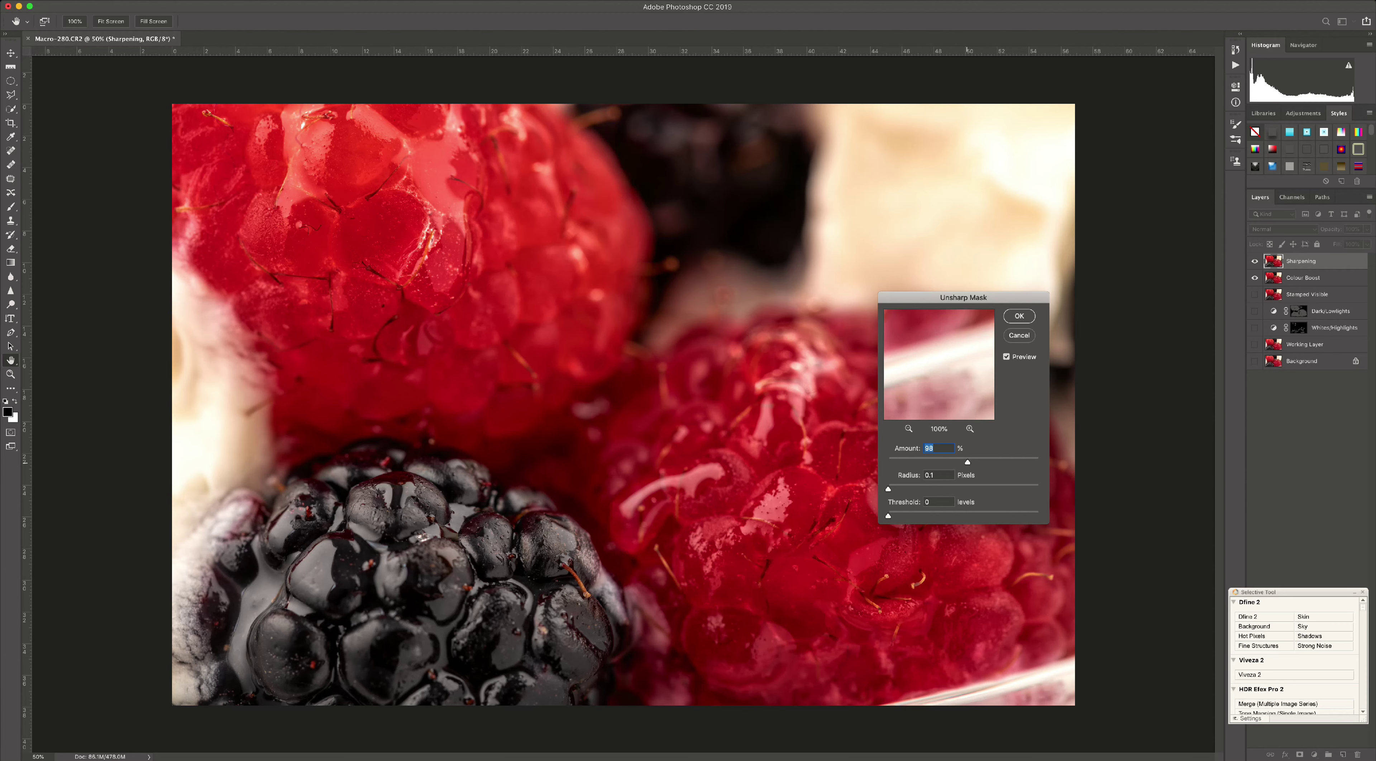
key("p")
key("p")
key("Tab")
key("p")
key("p")
key("Return")
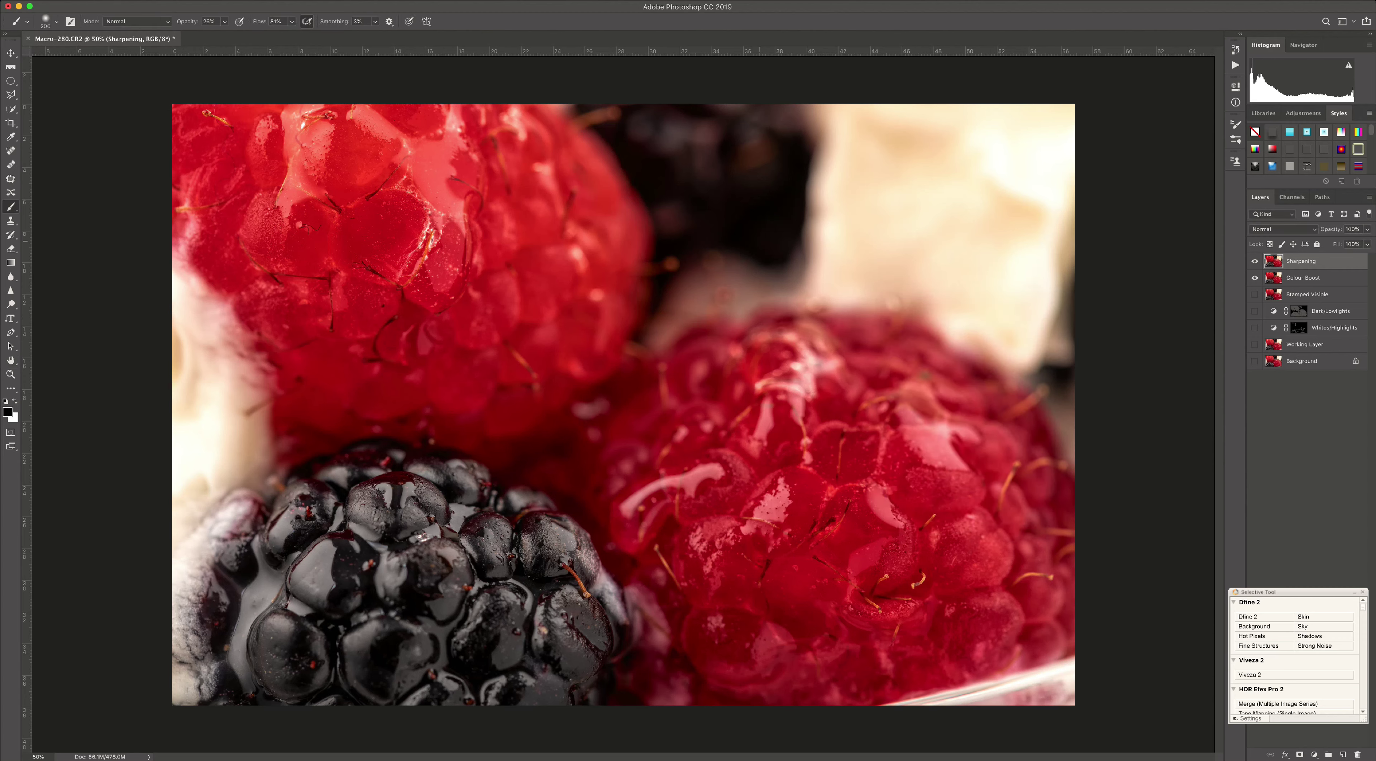
Step: Apply a second Unsharp Mask to the Sharpening layer with a low amount and 87.7-pixel radius, then toggle the layer's visibility to compare
left_click(266, 1)
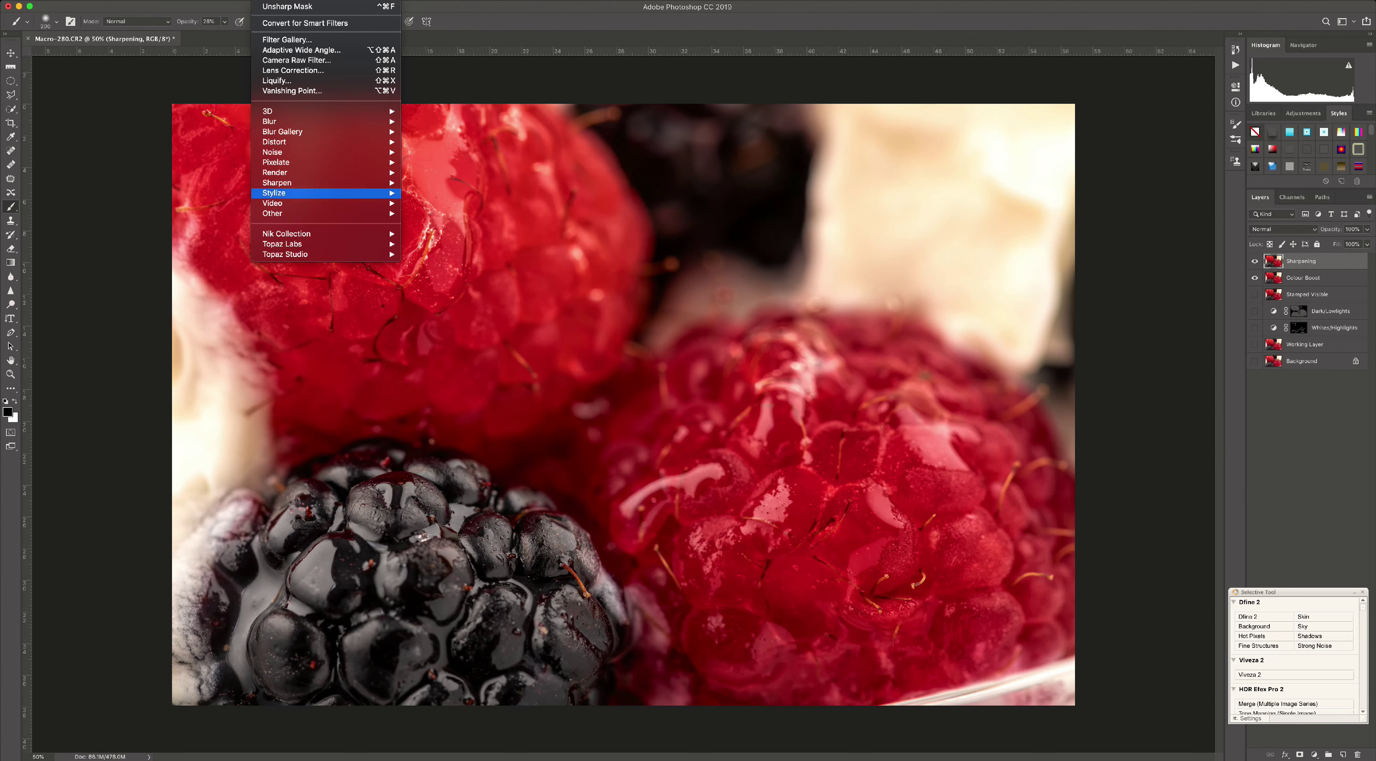
mouse_move(320, 183)
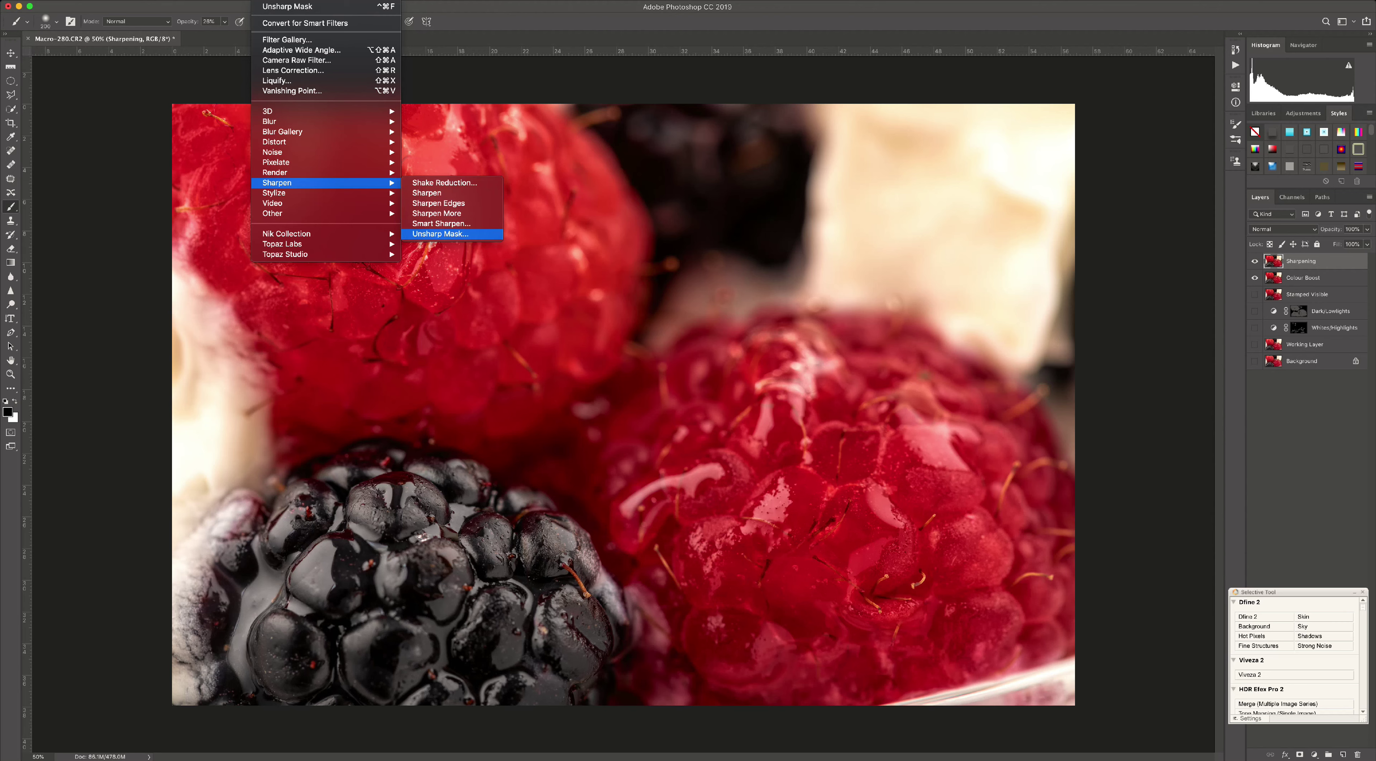
left_click(441, 233)
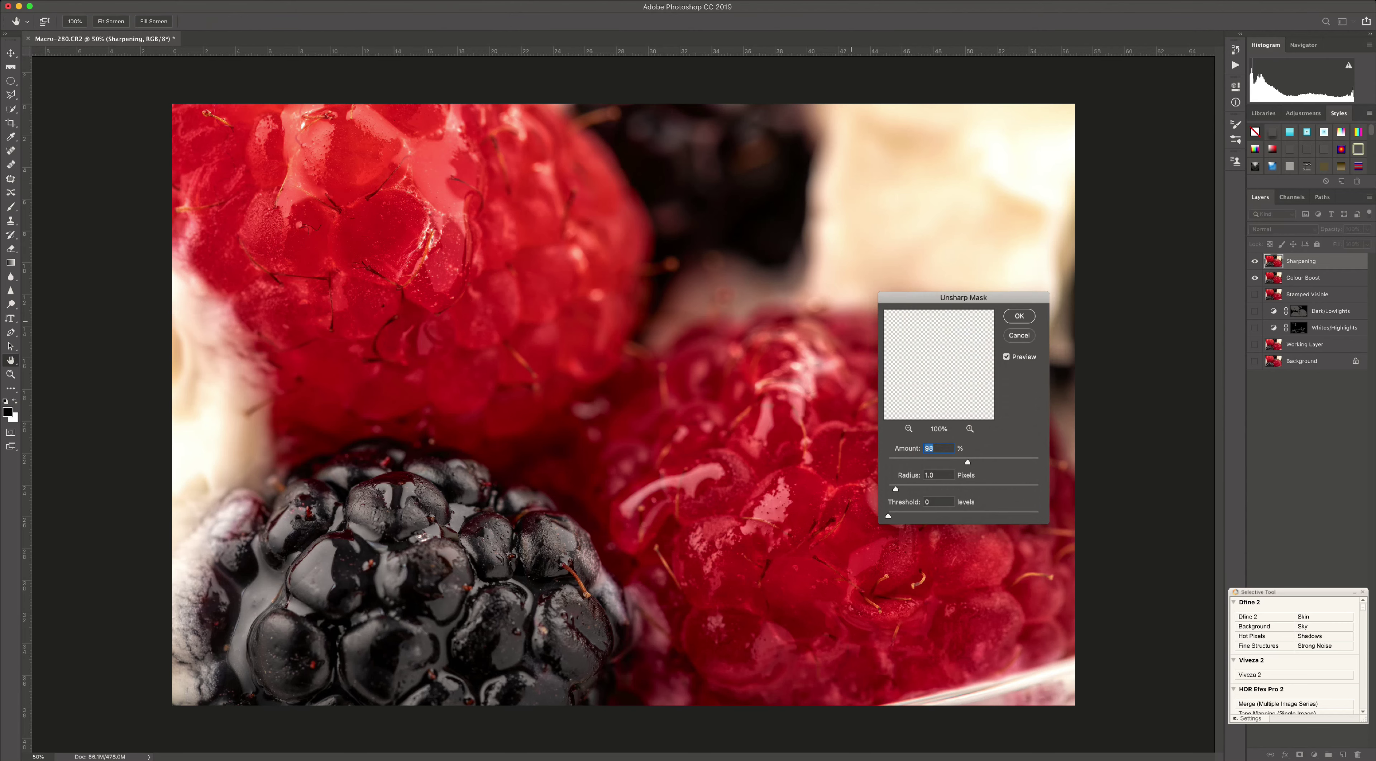
type("1")
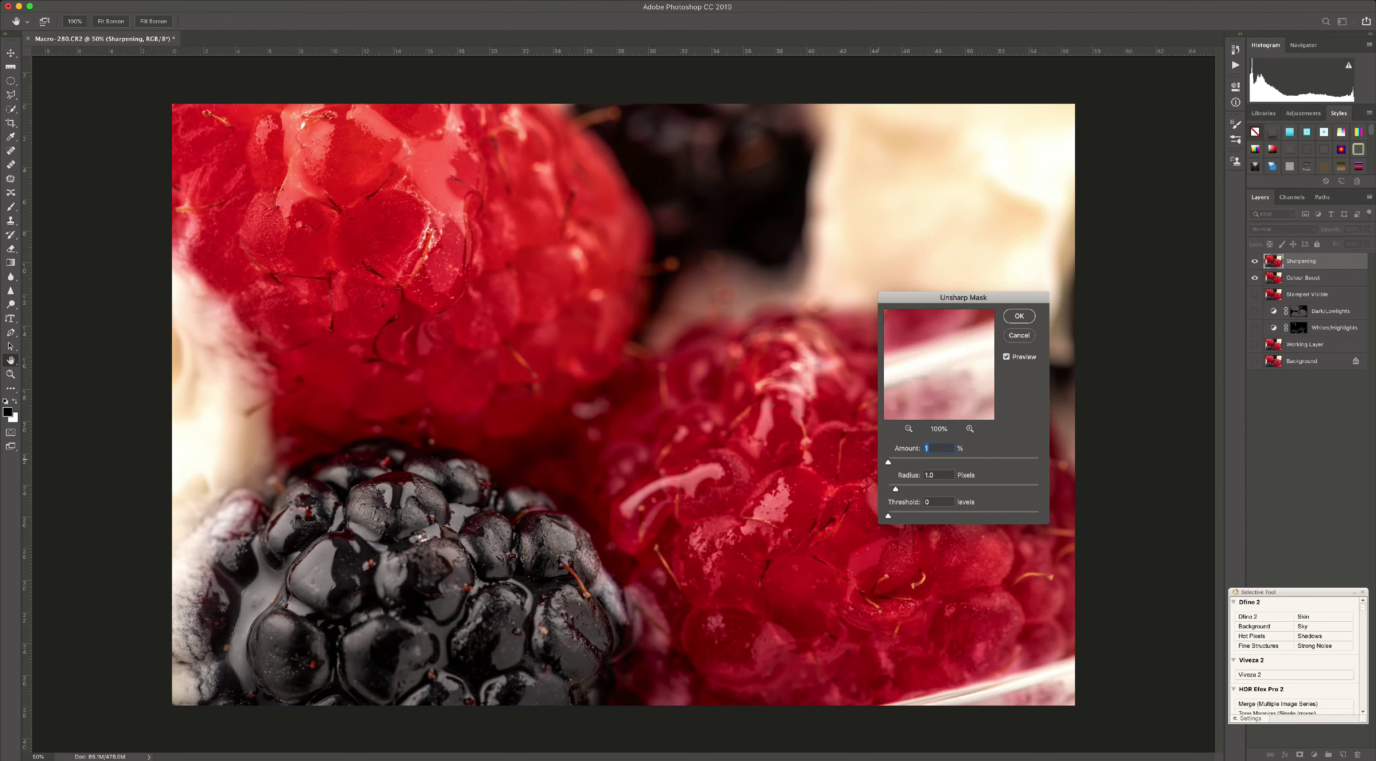
left_click_drag(895, 489, 981, 489)
left_click_drag(888, 461, 904, 462)
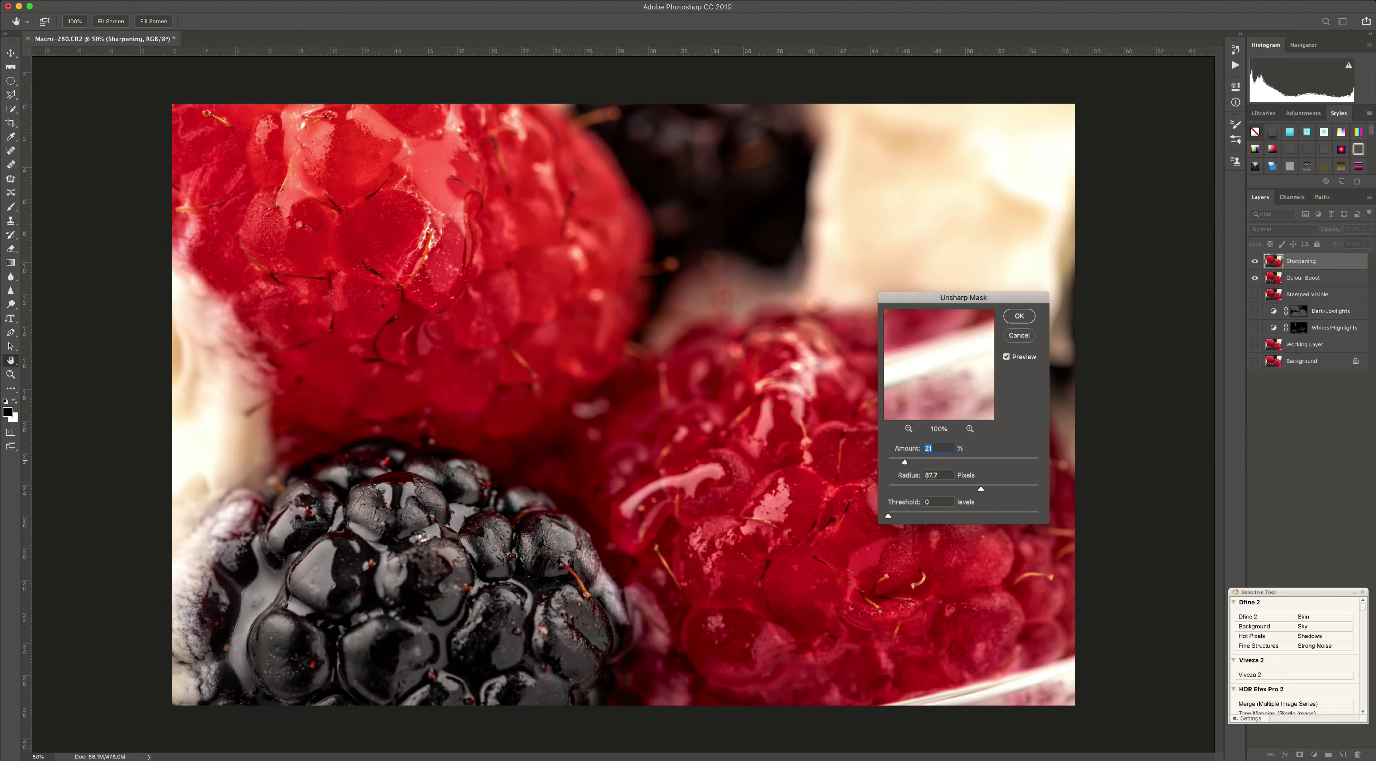
left_click(897, 461)
key("Return")
key("b")
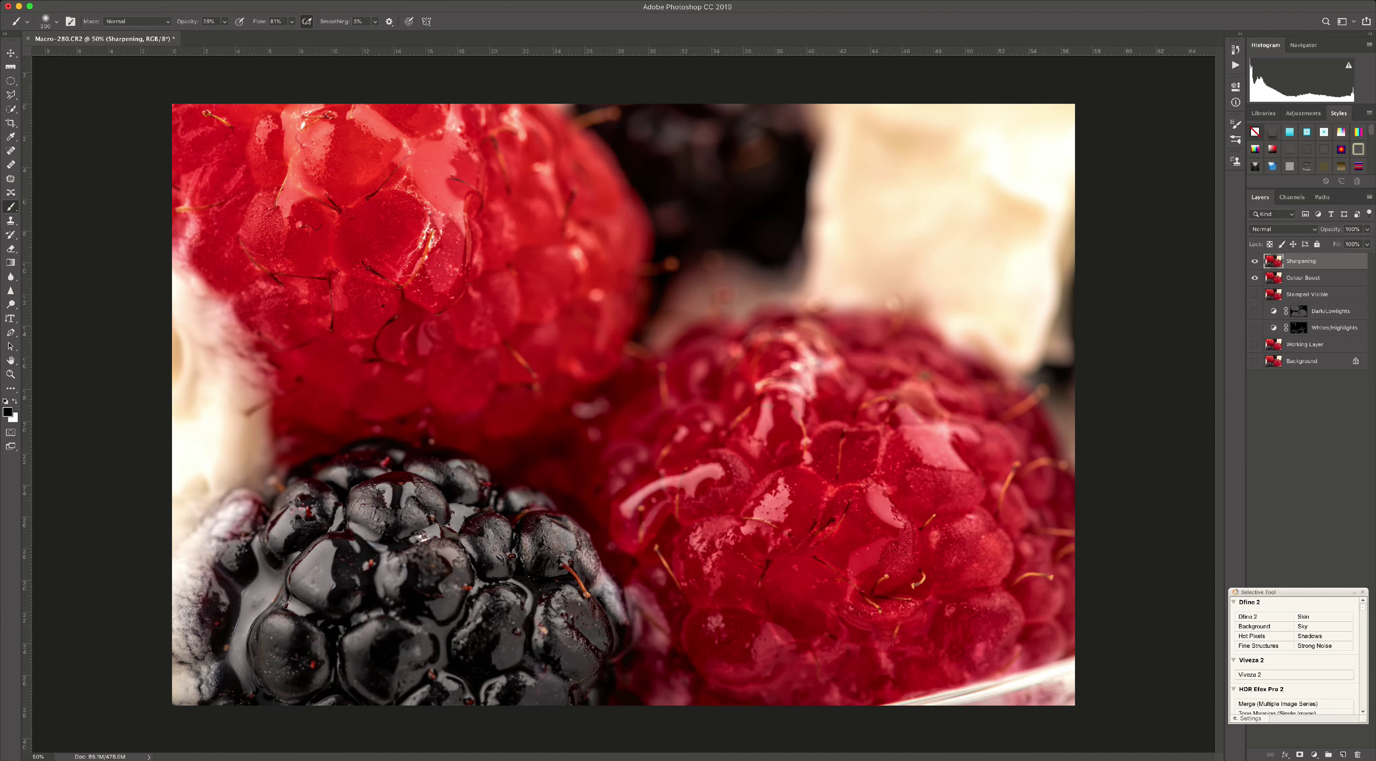
left_click(1255, 261)
key("super+comma")
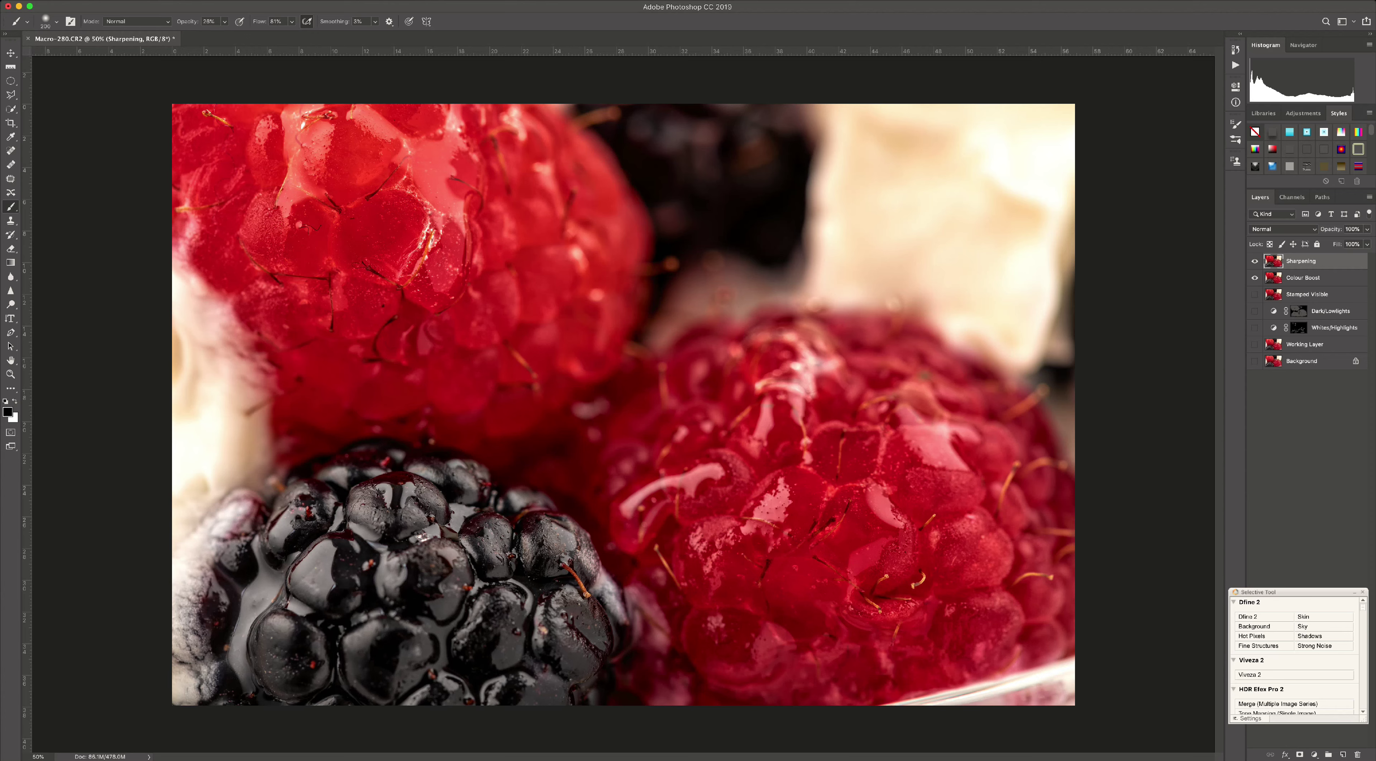
Step: Save the document as Macro-280.psd in the Capture folder in Photoshop format with layers and maximized compatibility
key("super+shift+s")
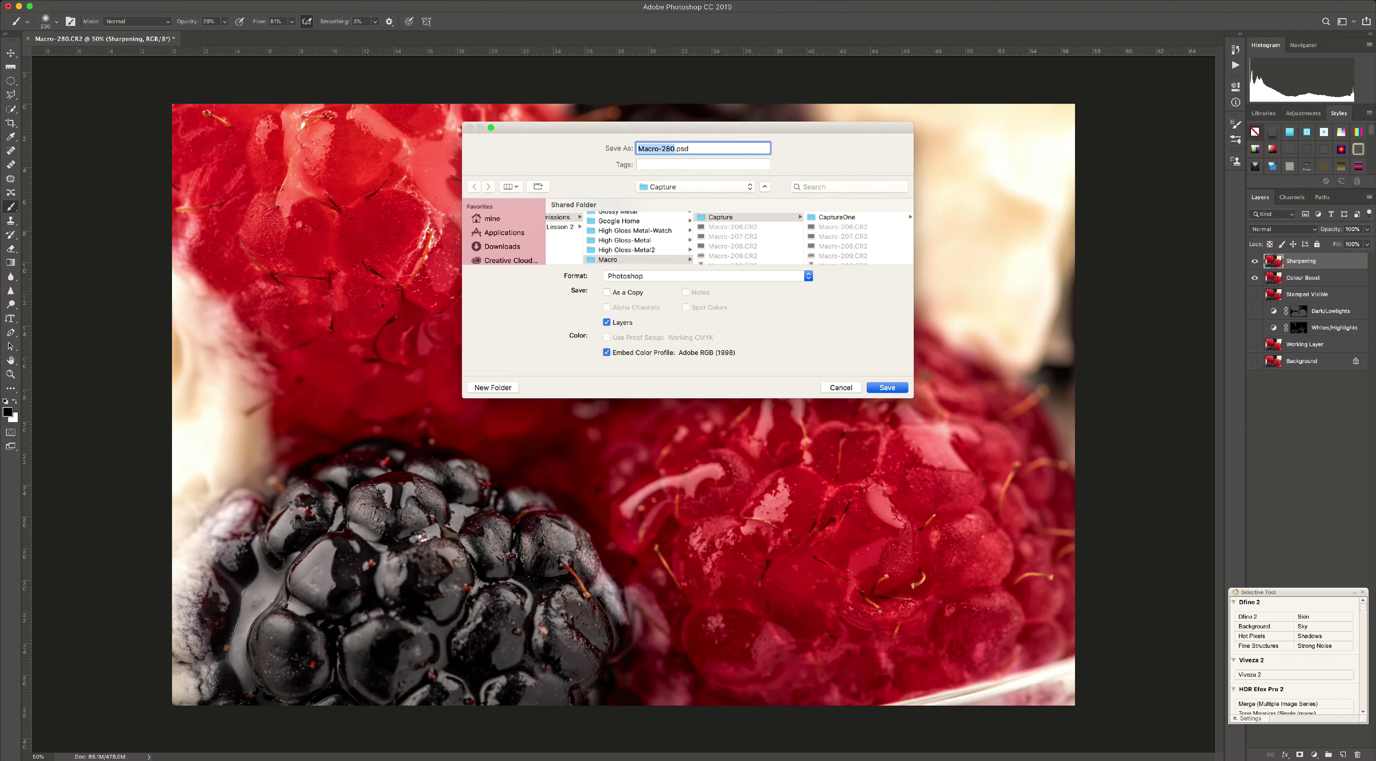
key("Return")
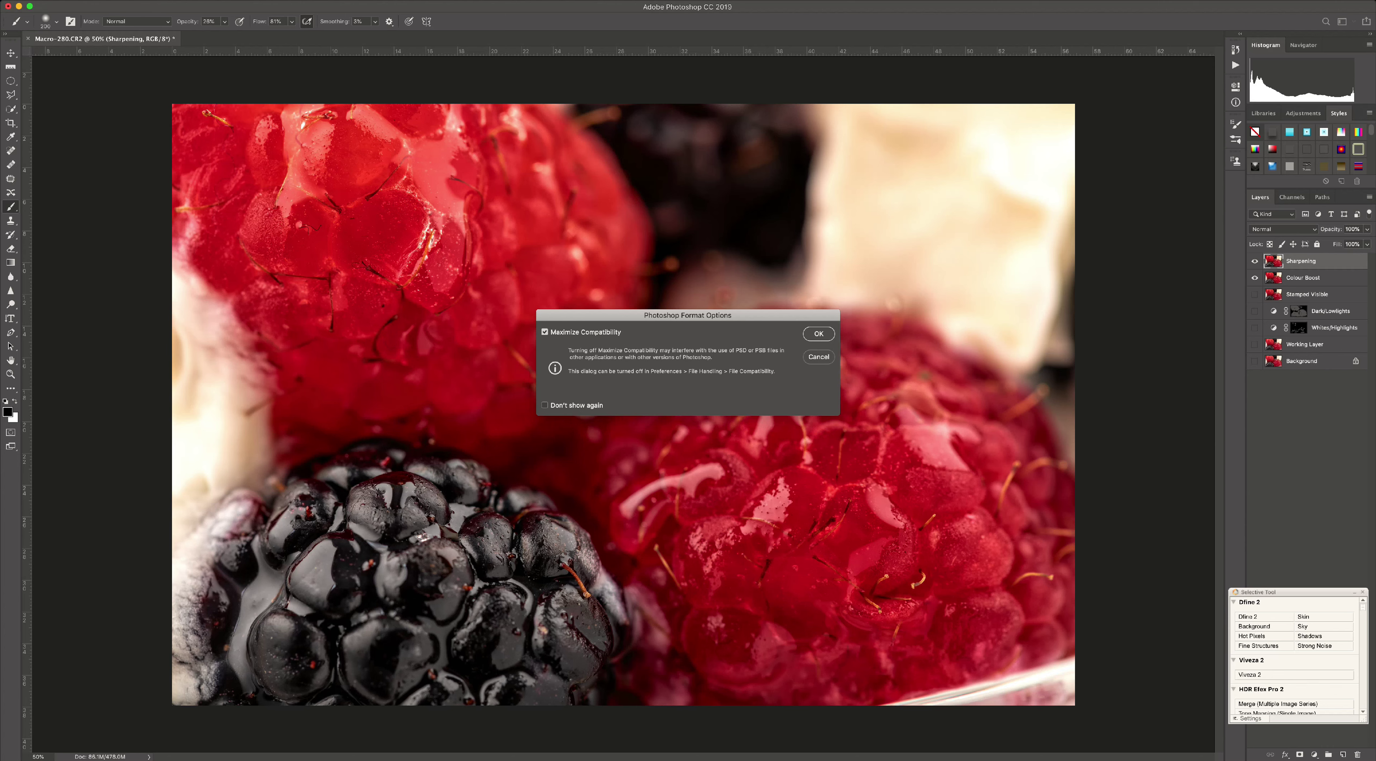
key("Return")
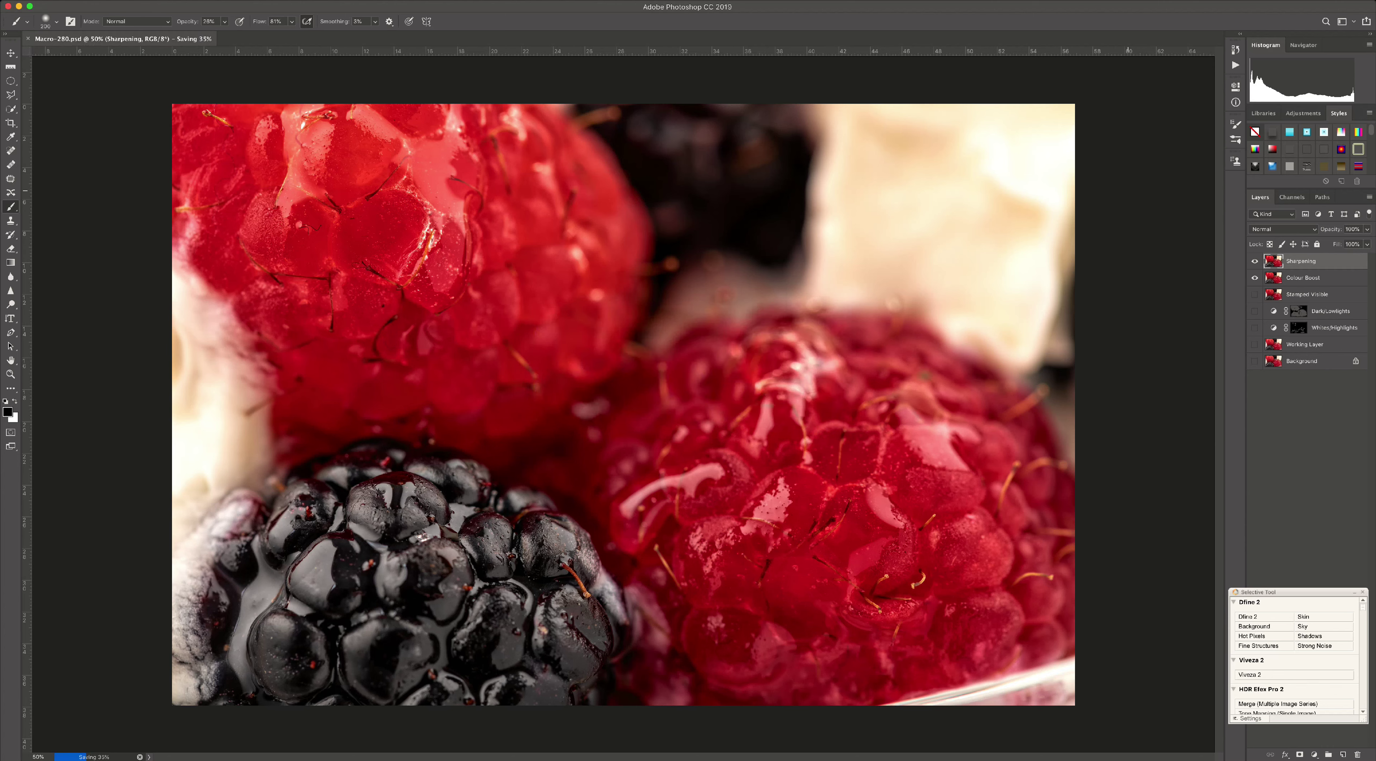